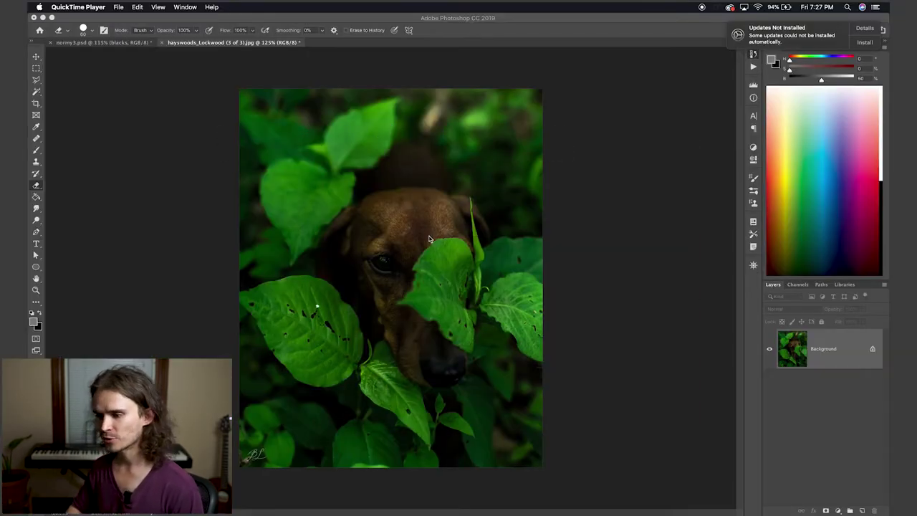
Bring Photoshop forward and display the finished normy3.psd teal-on-purple dog artwork
{"action": "left_click", "coordinate": [151, 44]}
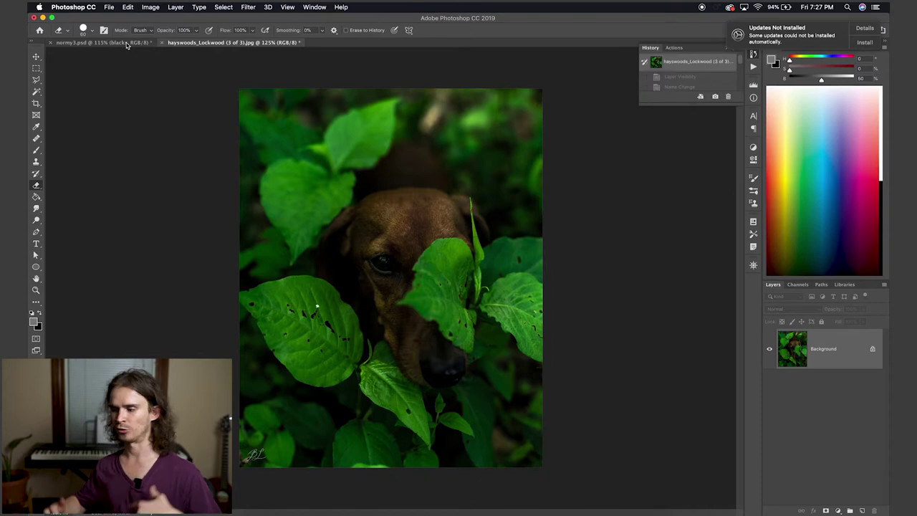
{"action": "left_click", "coordinate": [129, 43]}
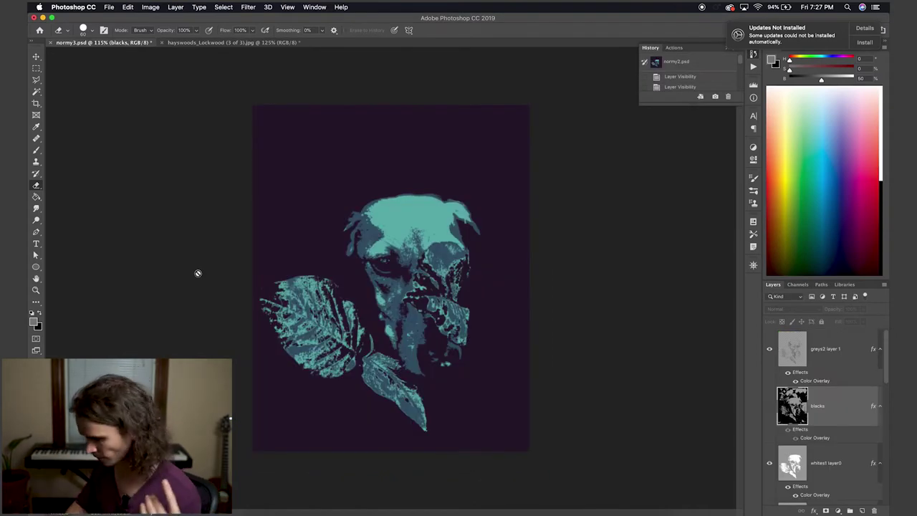
Copy the hayswoods photo's Background layer, hide the original, and make the copy Smart Object Layer 0
{"action": "key", "text": "ctrl+Tab"}
{"action": "left_click_drag", "start_coordinate": [842, 356], "coordinate": [862, 510]}
{"action": "left_click", "coordinate": [770, 390]}
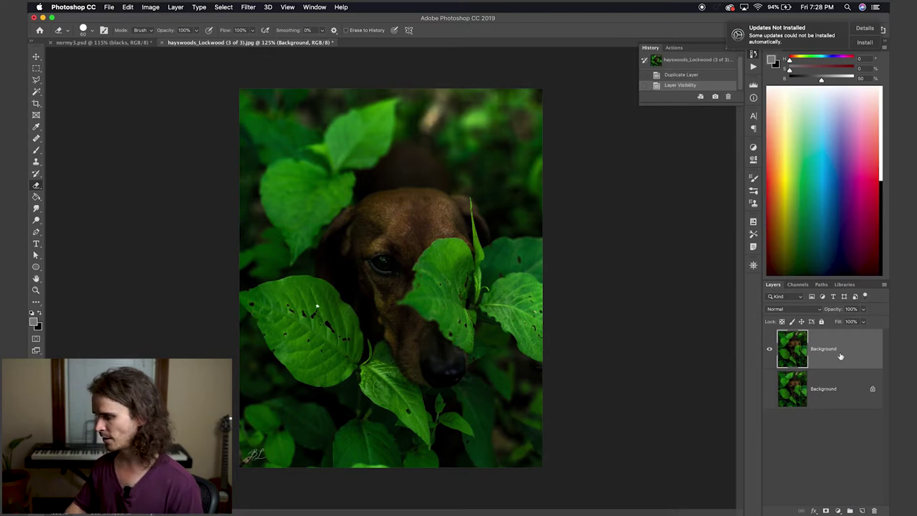
{"action": "right_click", "coordinate": [842, 349]}
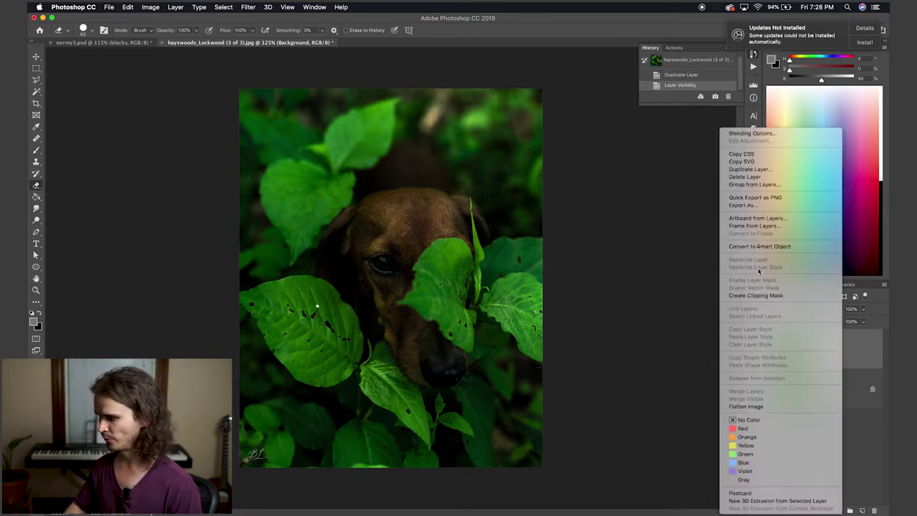
{"action": "left_click", "coordinate": [738, 246]}
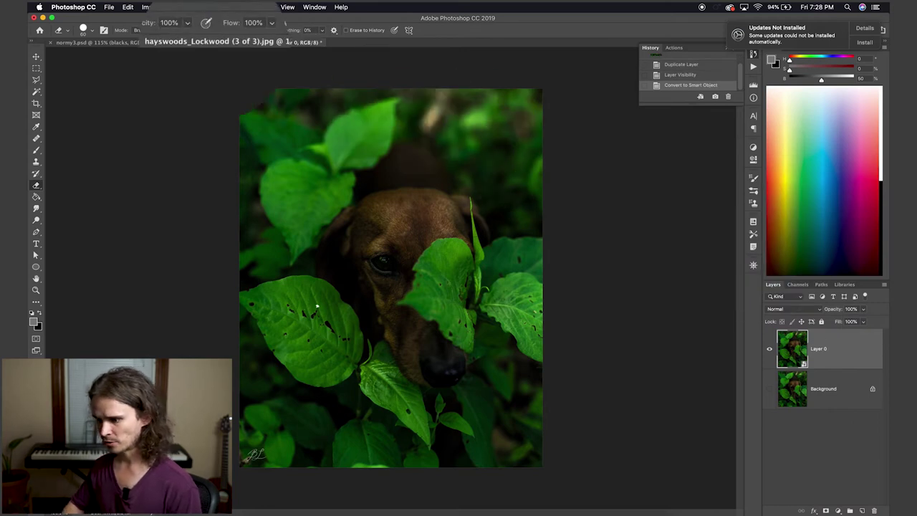
{"action": "left_click", "coordinate": [151, 7]}
Apply a Brightness/Contrast filter to Layer 0 with Brightness 150 and Contrast -50
{"action": "mouse_move", "coordinate": [164, 32]}
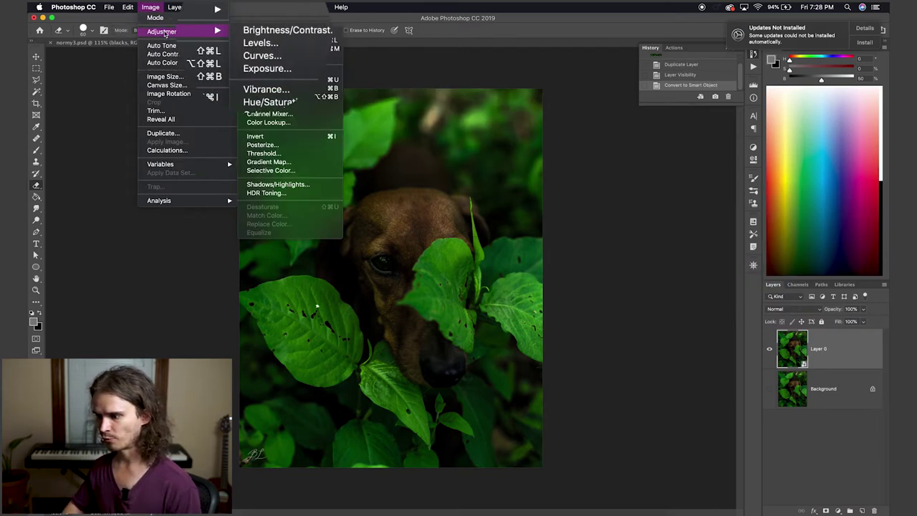
{"action": "left_click", "coordinate": [276, 31]}
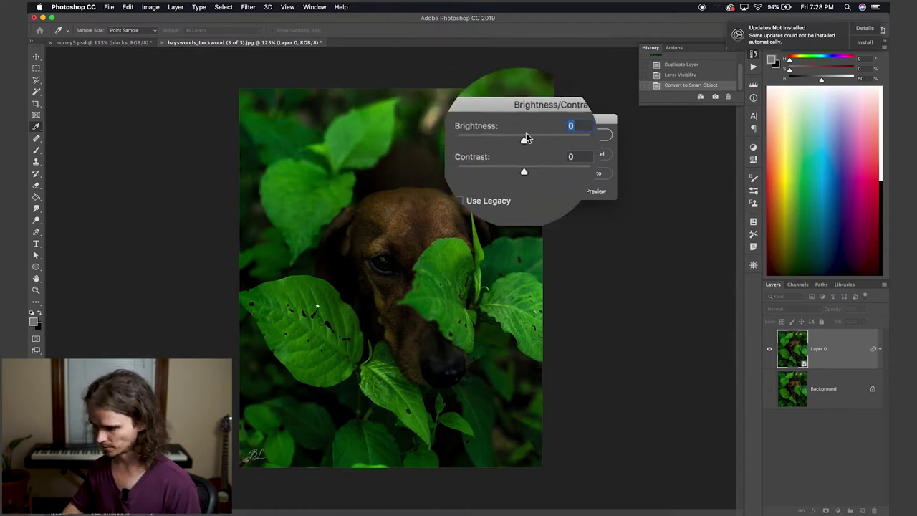
{"action": "left_click_drag", "start_coordinate": [524, 141], "coordinate": [585, 143]}
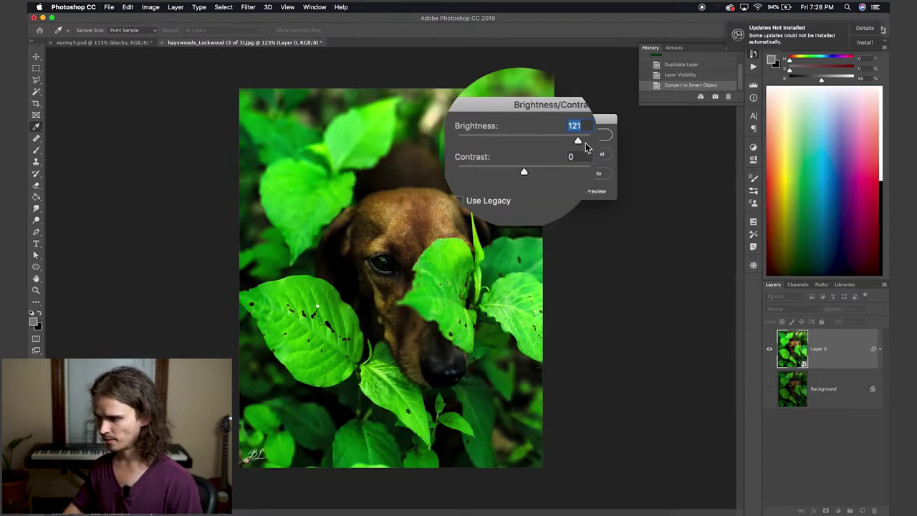
{"action": "left_click_drag", "start_coordinate": [523, 172], "coordinate": [457, 172]}
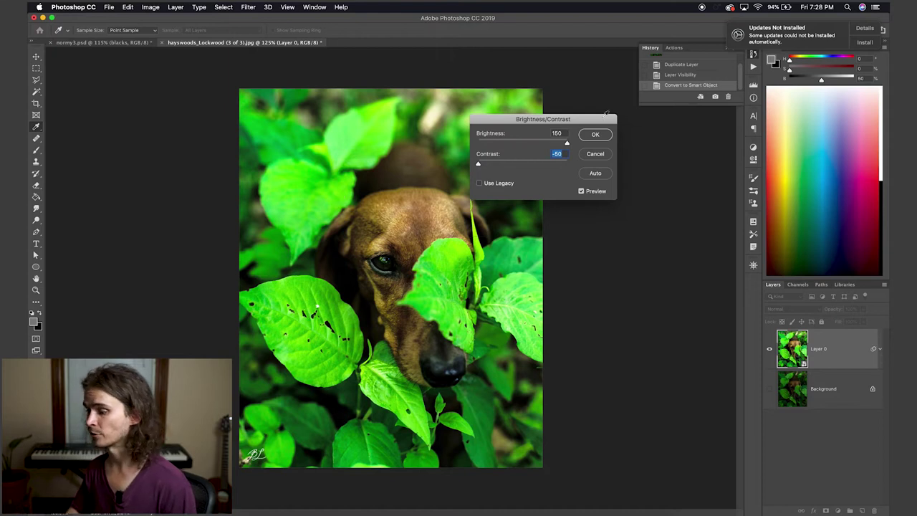
{"action": "left_click", "coordinate": [596, 136]}
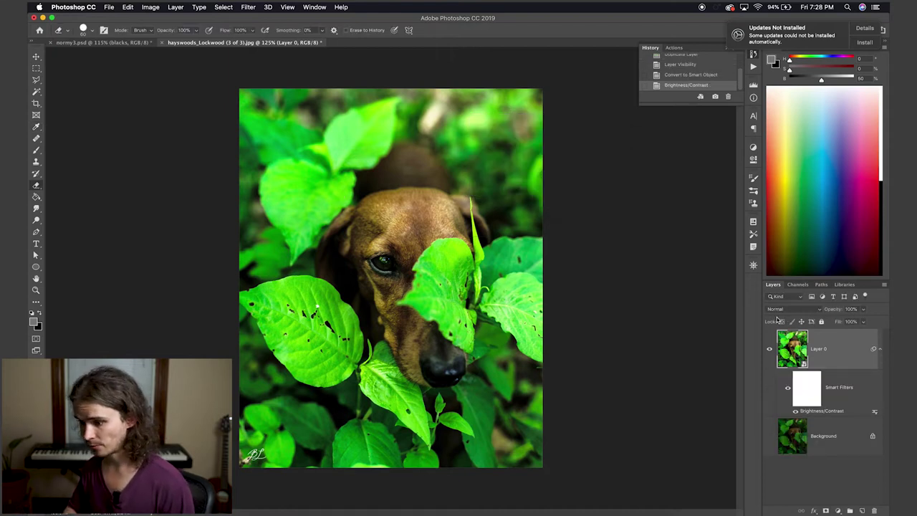
Start a Black & White adjustment with Reds 300, Yellows 226 and Greens 34
{"action": "left_click", "coordinate": [150, 7]}
{"action": "mouse_move", "coordinate": [168, 31]}
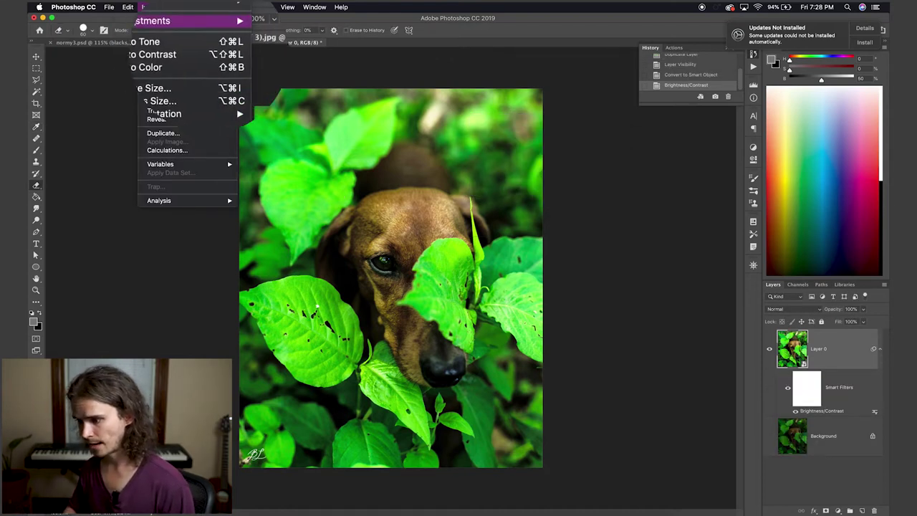
{"action": "left_click", "coordinate": [269, 93]}
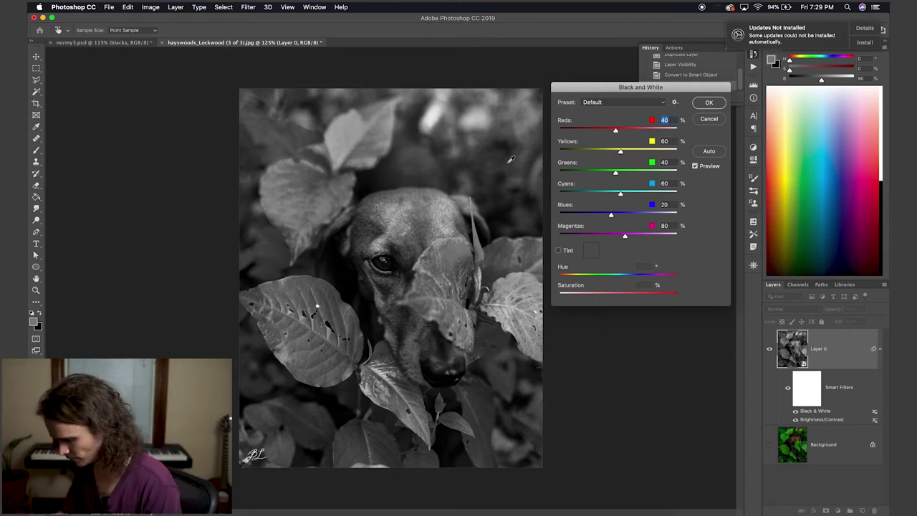
{"action": "type", "text": "300"}
{"action": "key", "text": "Tab"}
{"action": "type", "text": "226"}
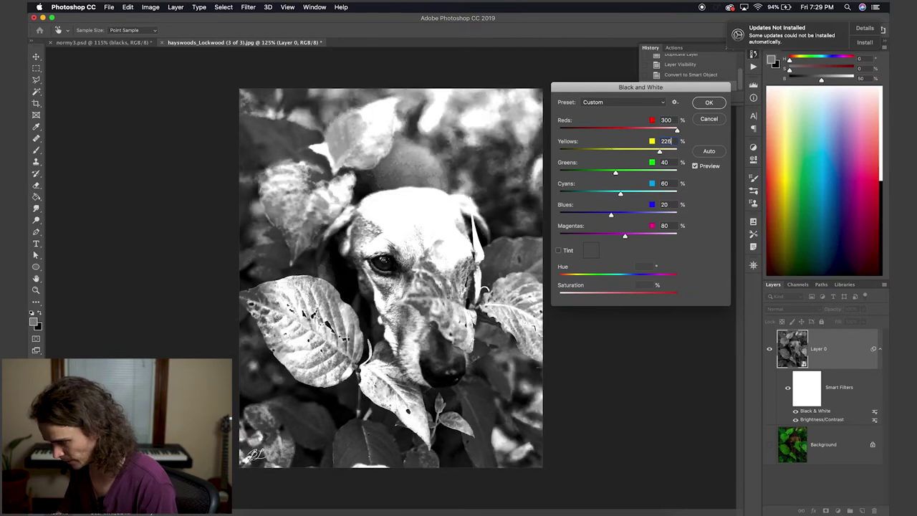
{"action": "key", "text": "Tab"}
{"action": "type", "text": "34"}
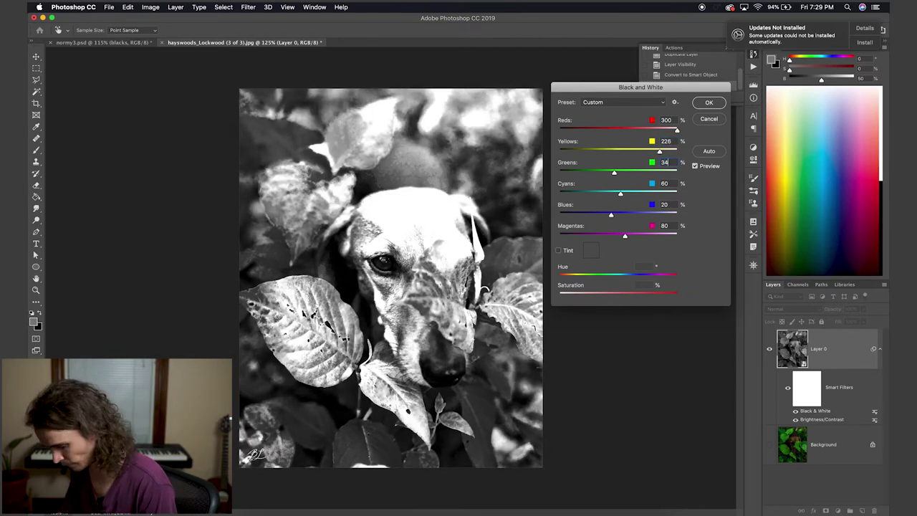
{"action": "key", "text": "Tab"}
Set Cyans 300, Blues 283 and Magentas -135, then apply the Black & White filter
{"action": "type", "text": "300"}
{"action": "key", "text": "Tab"}
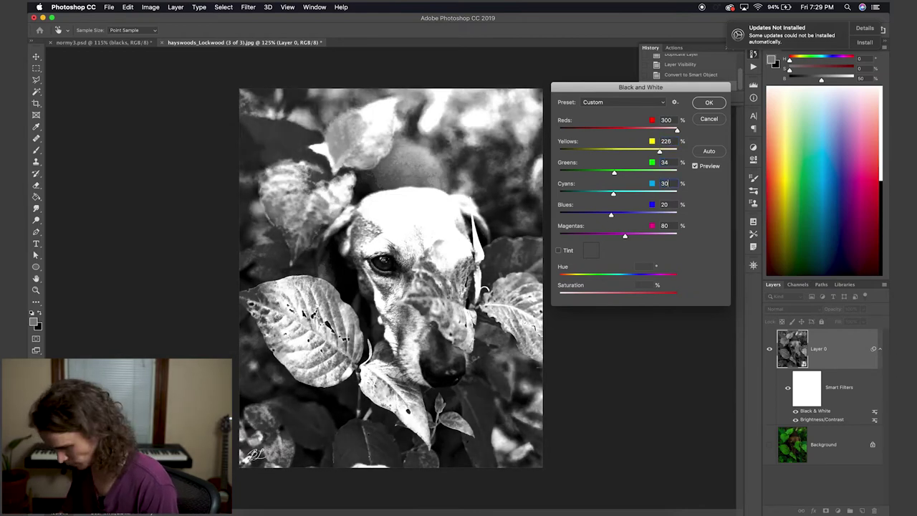
{"action": "type", "text": "283"}
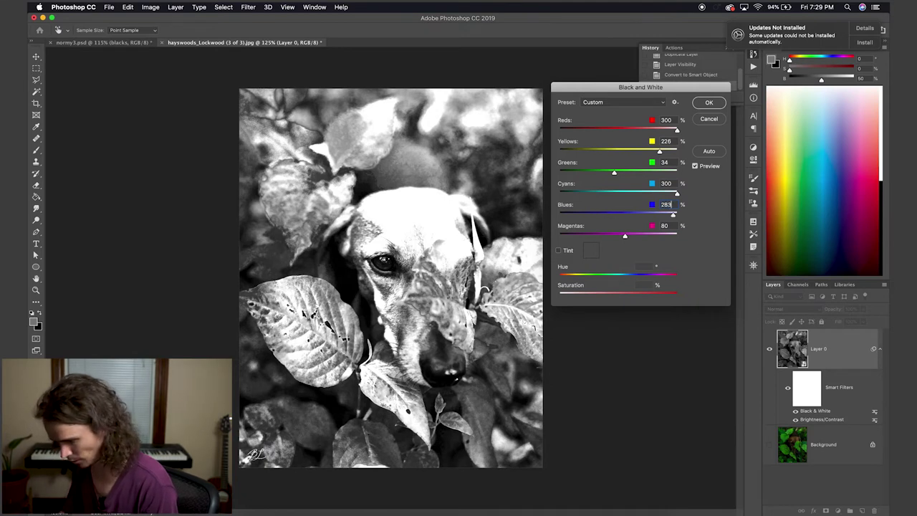
{"action": "key", "text": "Tab"}
{"action": "type", "text": "-135"}
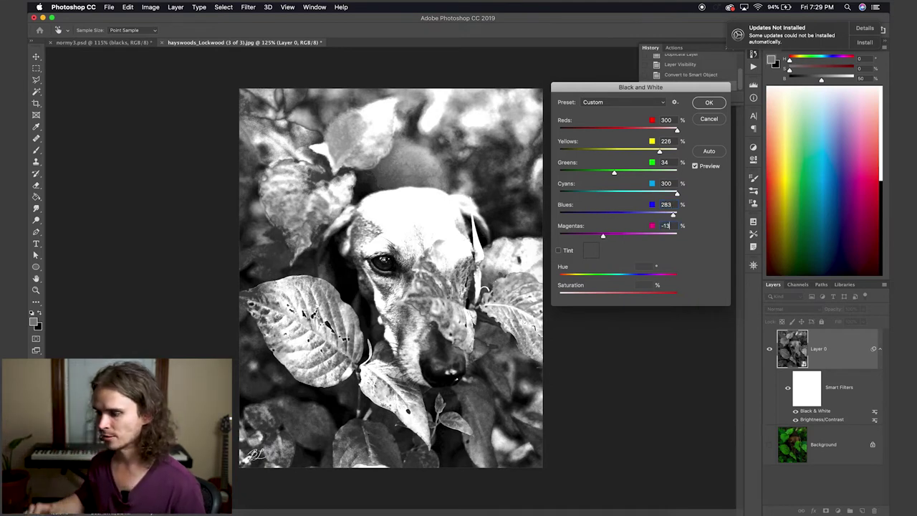
{"action": "key", "text": "Tab"}
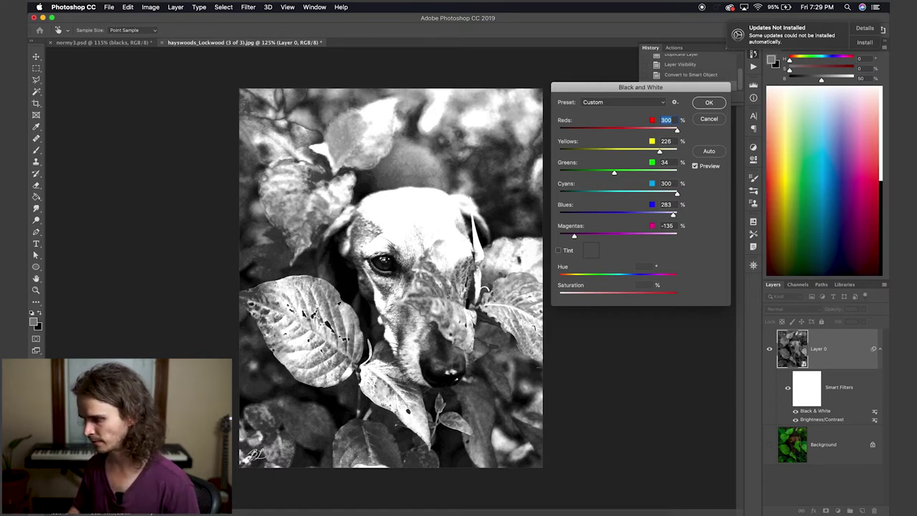
{"action": "left_click", "coordinate": [707, 103]}
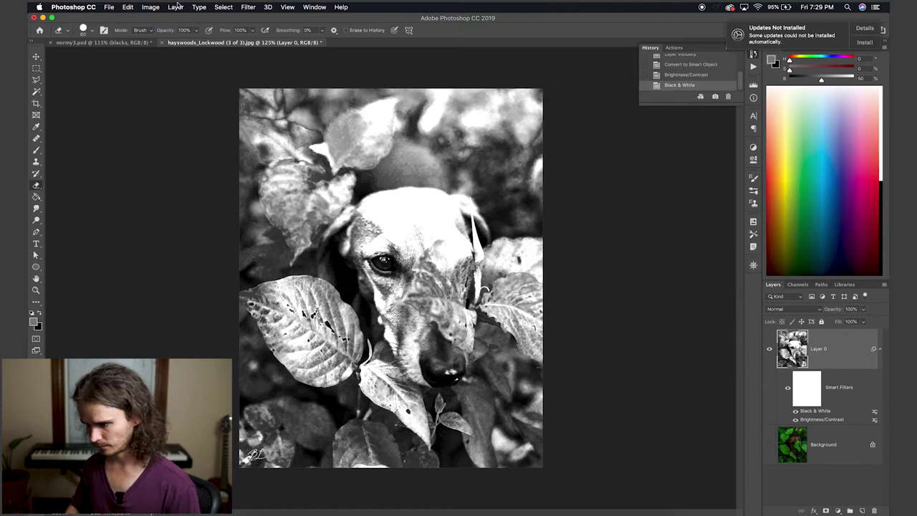
{"action": "left_click", "coordinate": [180, 9]}
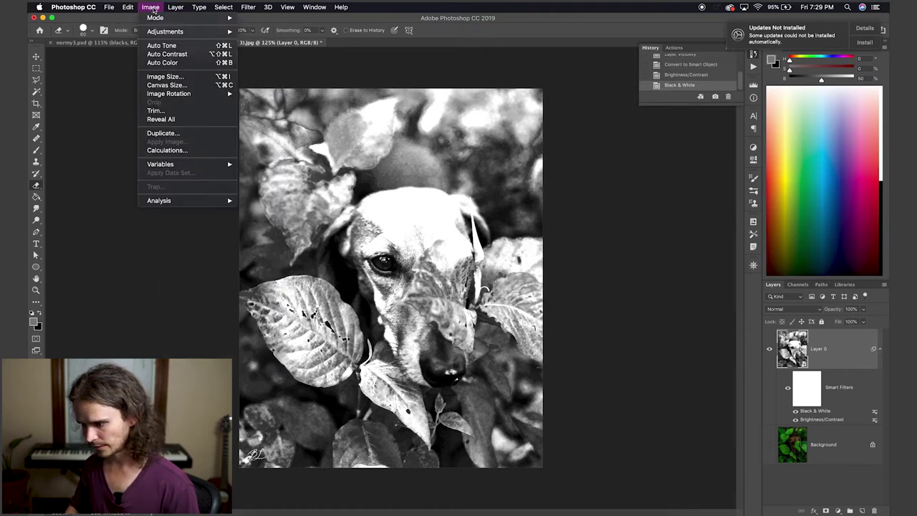
Posterize the dog photo down to 3 levels
{"action": "mouse_move", "coordinate": [138, 7]}
{"action": "mouse_move", "coordinate": [165, 32]}
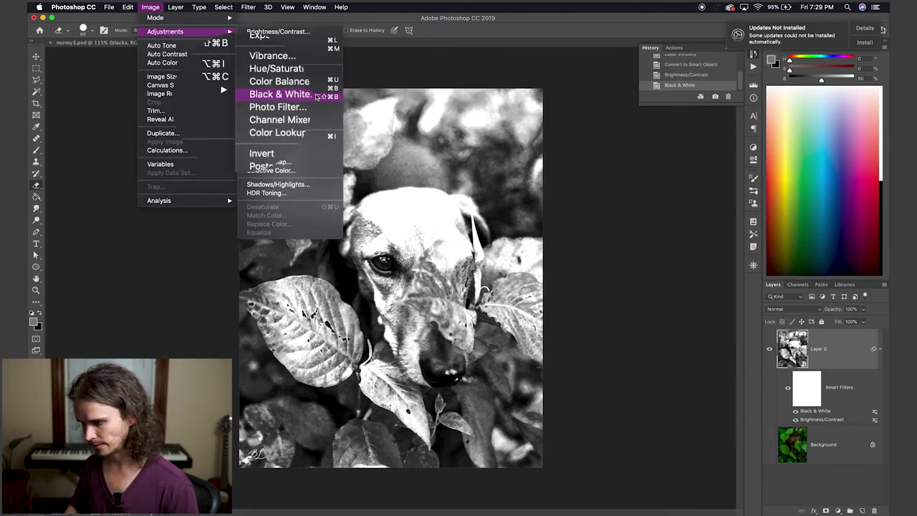
{"action": "left_click", "coordinate": [275, 146]}
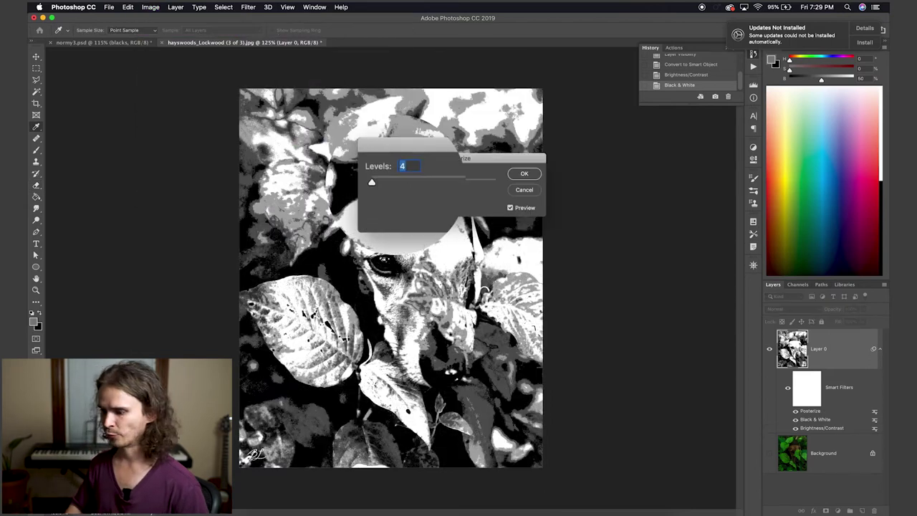
{"action": "key", "text": "Down"}
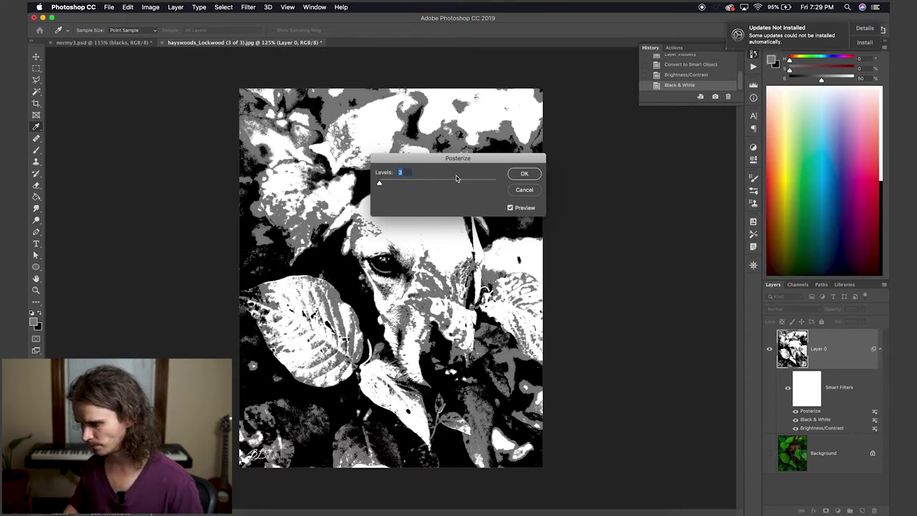
{"action": "left_click", "coordinate": [525, 174]}
Select the white areas of the image with Color Range
{"action": "key", "text": "e"}
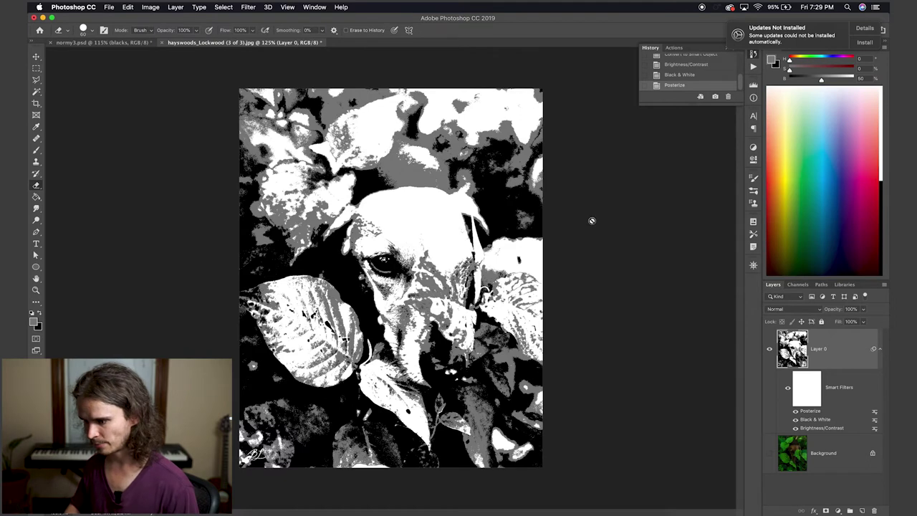
{"action": "left_click", "coordinate": [223, 7]}
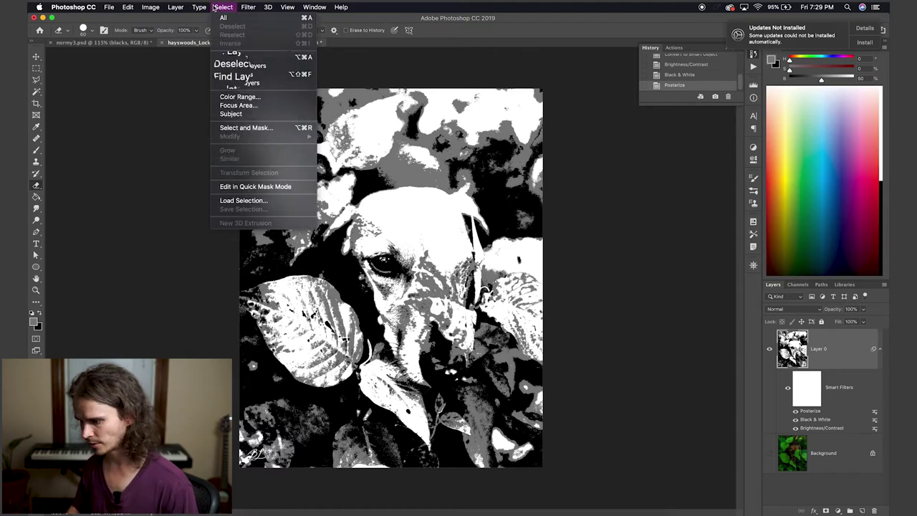
{"action": "left_click", "coordinate": [230, 98]}
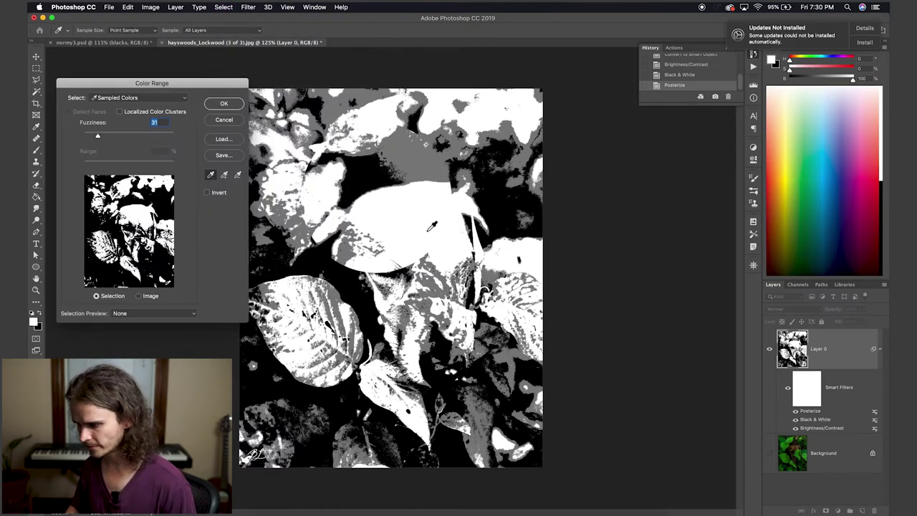
{"action": "left_click", "coordinate": [223, 103]}
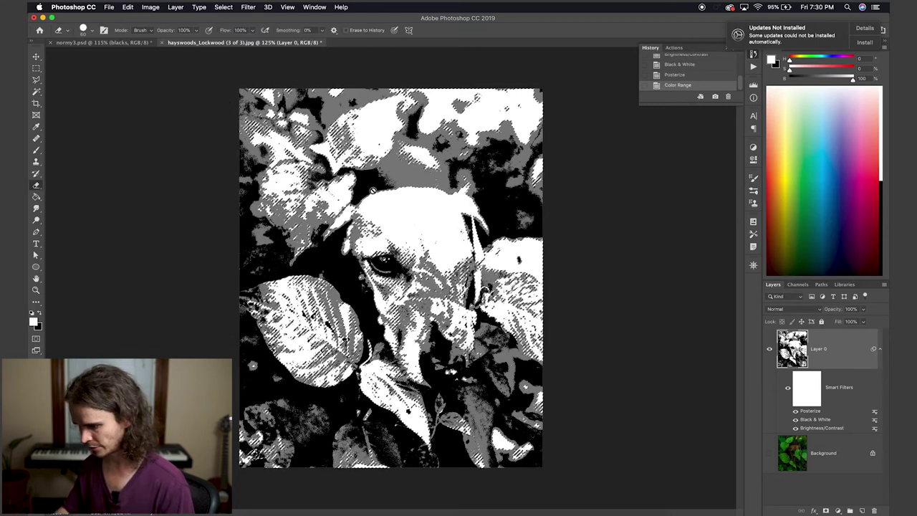
Copy the selected whites onto a new layer named 'whites layer 0'
{"action": "key", "text": "super+shift+n"}
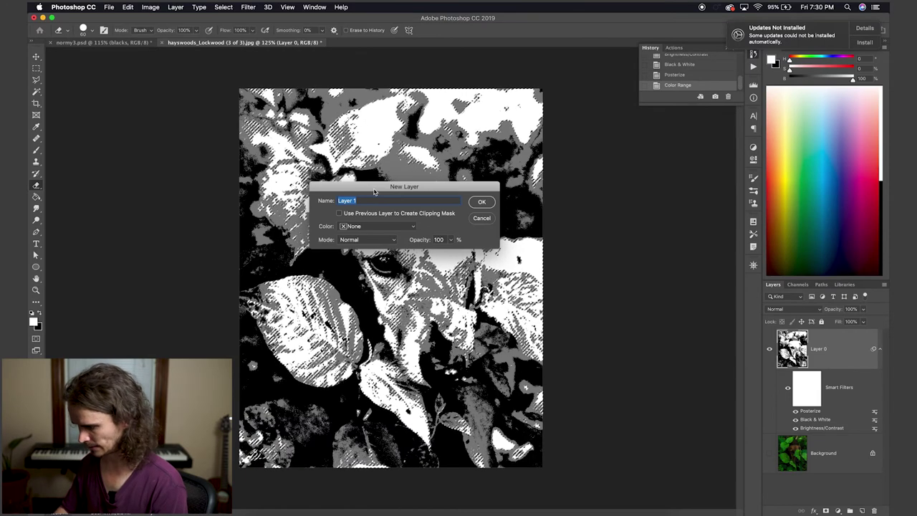
{"action": "type", "text": "whites laye"}
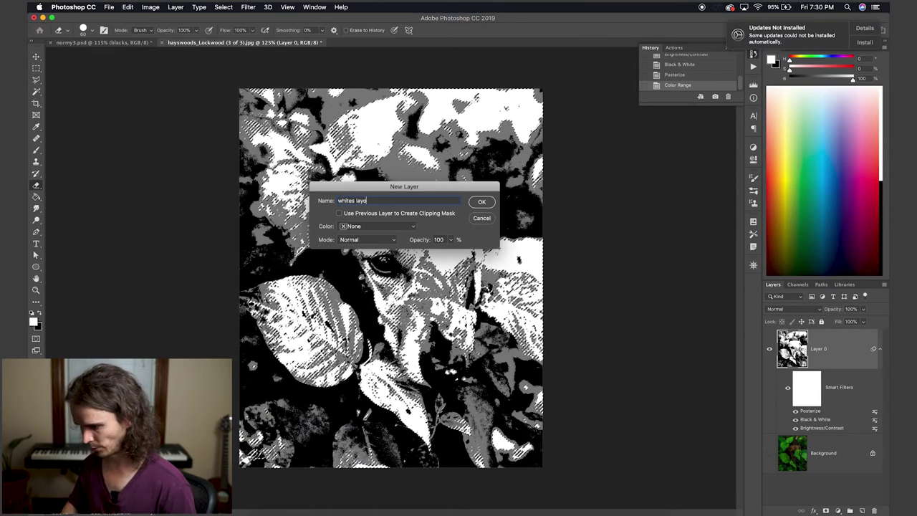
{"action": "type", "text": "r 0"}
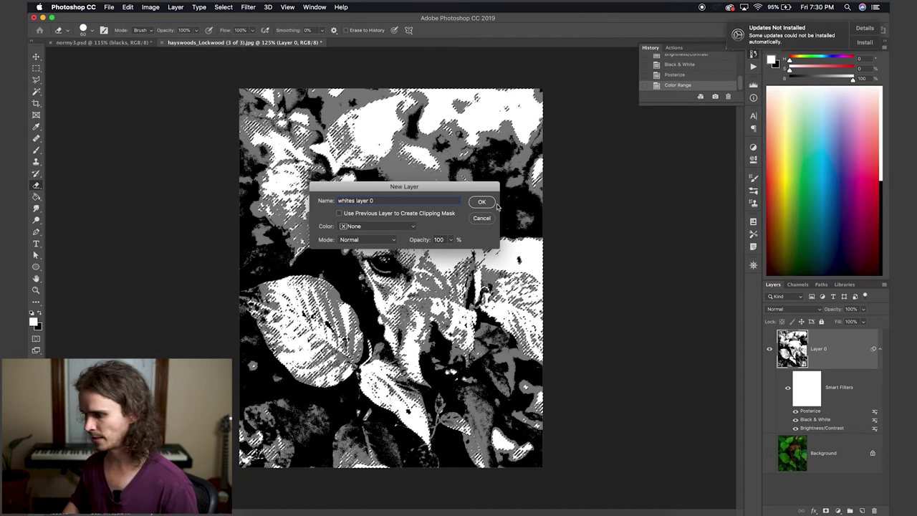
{"action": "left_click", "coordinate": [490, 204]}
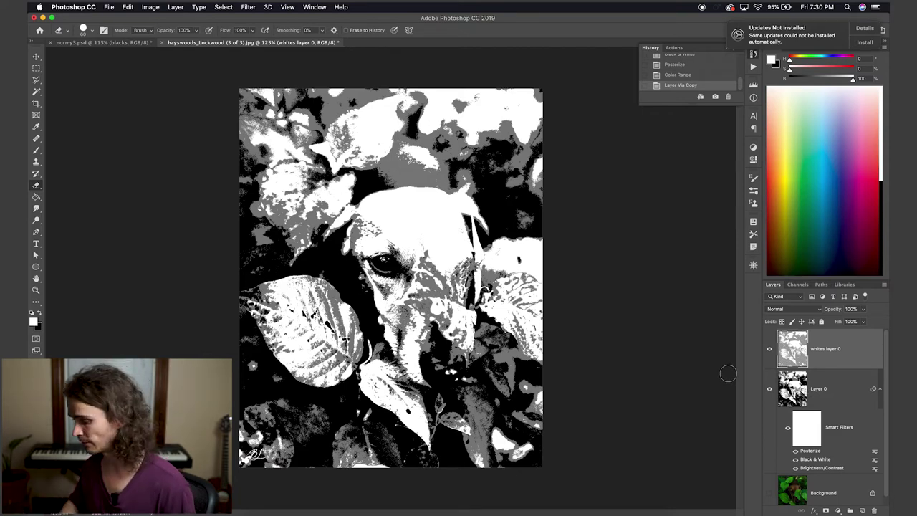
Duplicate Layer 0 as Layer 1, then hide whites layer 0 and Layer 0
{"action": "left_click", "coordinate": [835, 386]}
{"action": "left_click_drag", "start_coordinate": [822, 387], "coordinate": [860, 510]}
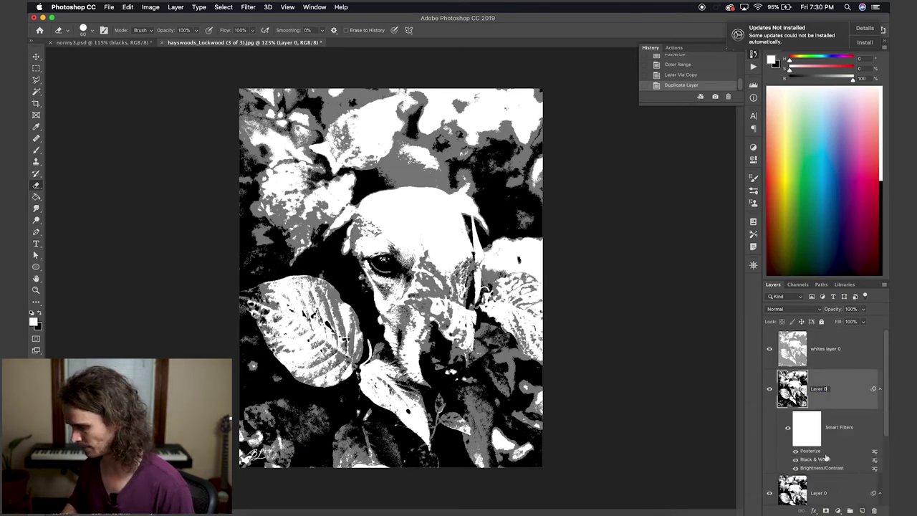
{"action": "left_click", "coordinate": [712, 409]}
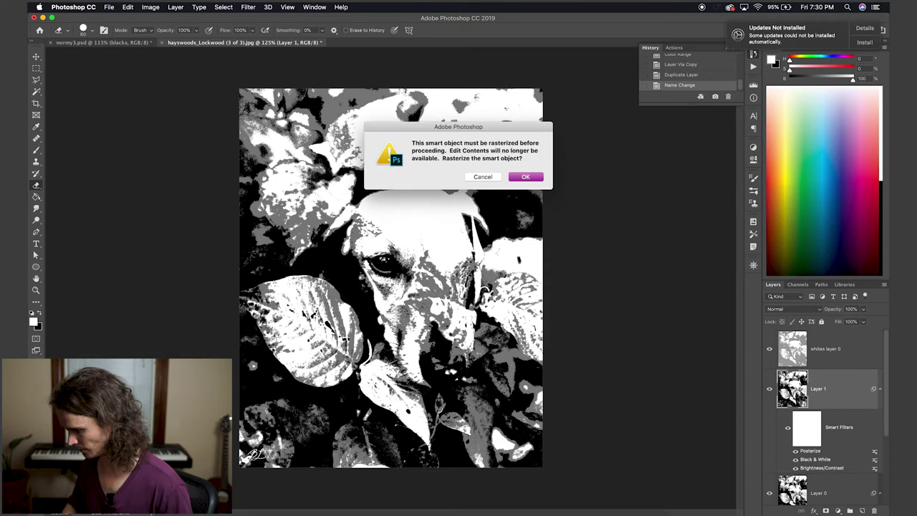
{"action": "left_click", "coordinate": [517, 180]}
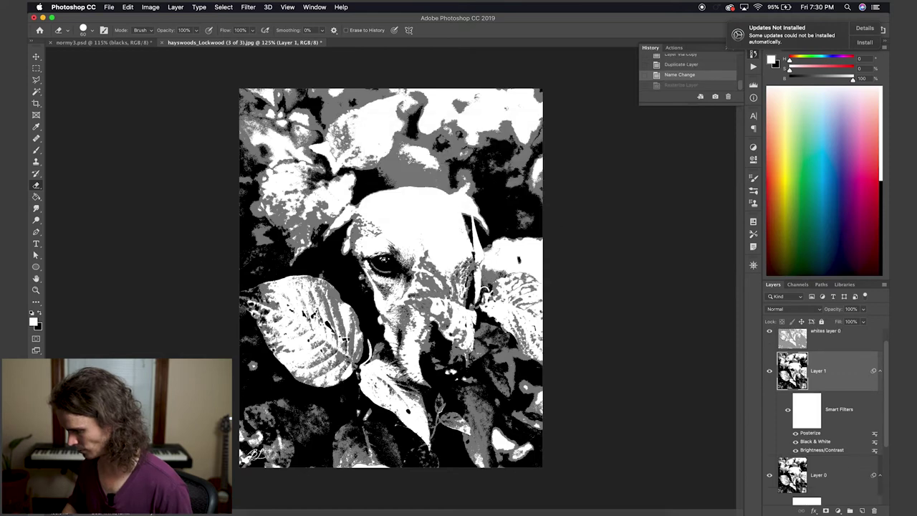
{"action": "left_click", "coordinate": [770, 333]}
{"action": "left_click", "coordinate": [768, 477]}
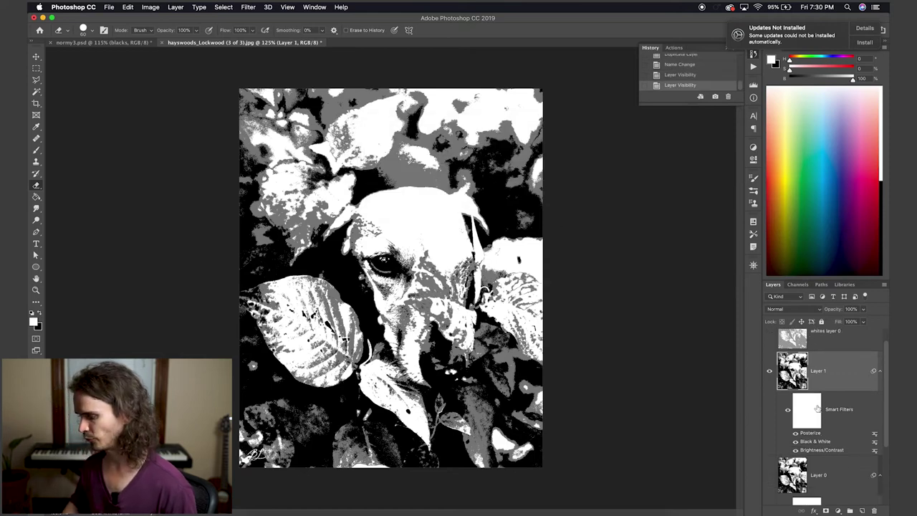
Change Layer 1's Black & White filter to Reds 194, Yellows 116, Greens -14, Cyans 182, Blues 300, Magentas 277
{"action": "double_click", "coordinate": [824, 438]}
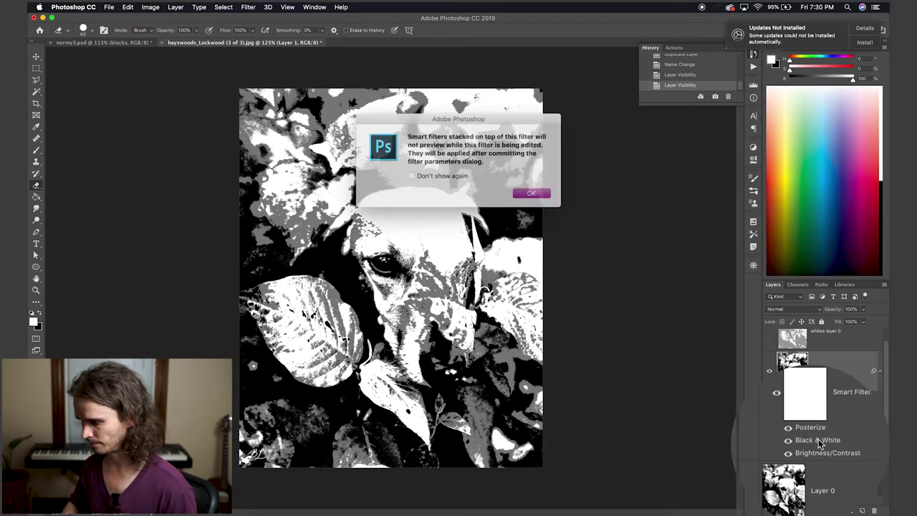
{"action": "left_click", "coordinate": [525, 191]}
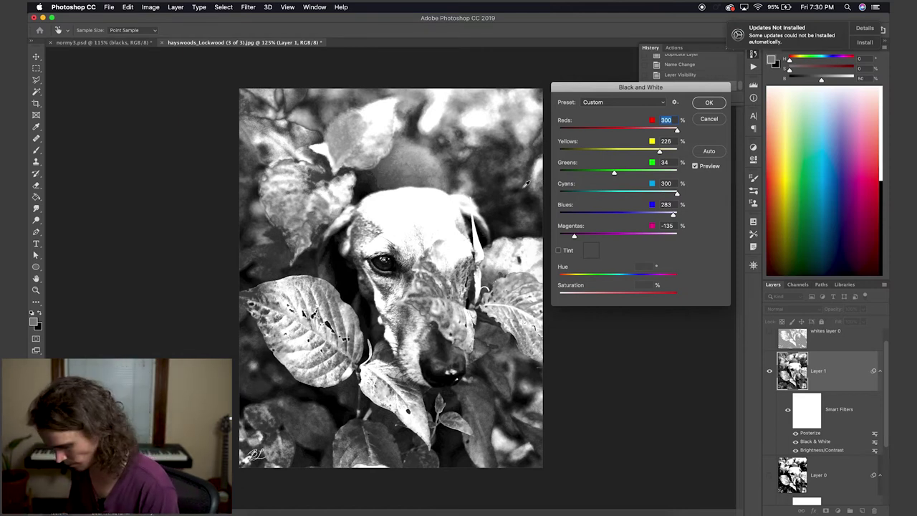
{"action": "type", "text": "194"}
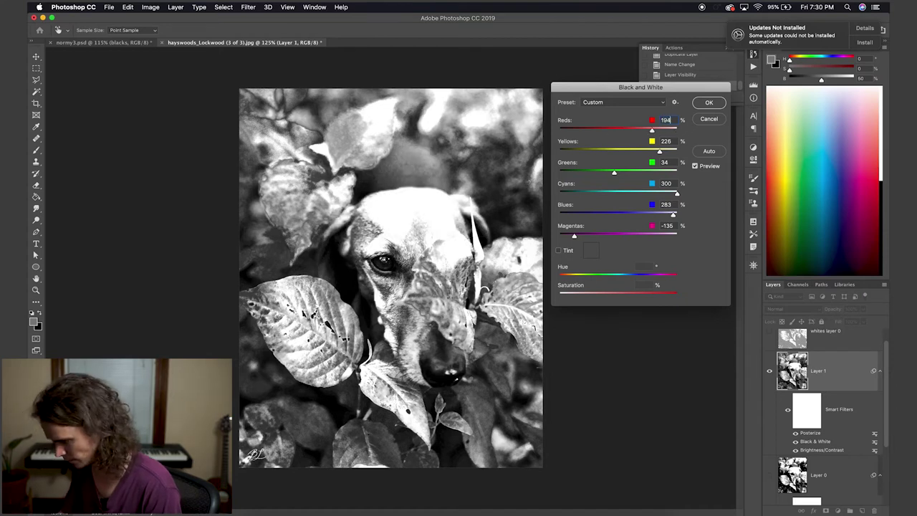
{"action": "type", "text": "116"}
{"action": "key", "text": "Tab"}
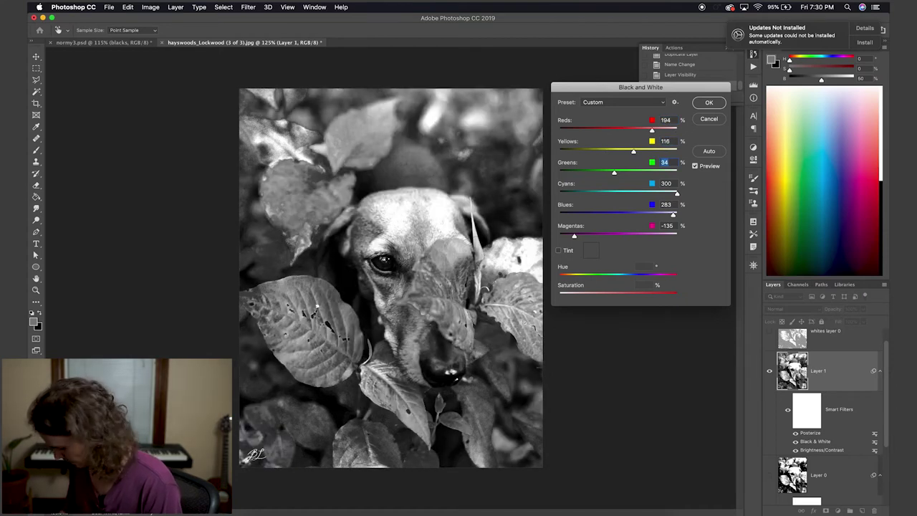
{"action": "type", "text": "-14"}
{"action": "key", "text": "Tab"}
{"action": "type", "text": "182"}
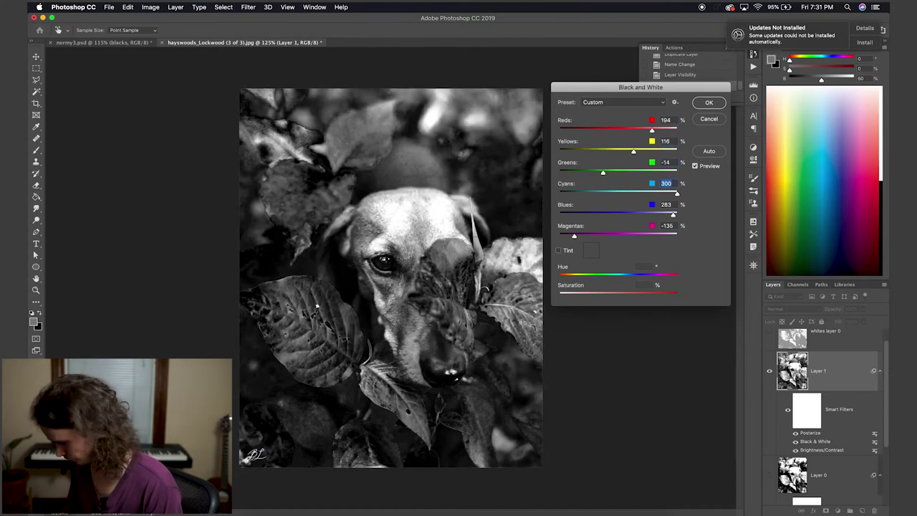
{"action": "key", "text": "Tab"}
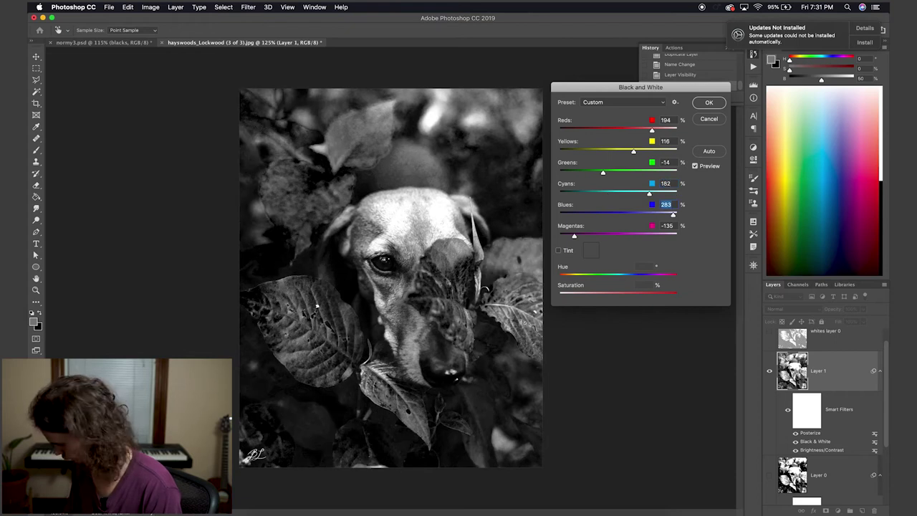
{"action": "type", "text": "300"}
{"action": "key", "text": "Tab"}
{"action": "type", "text": "277"}
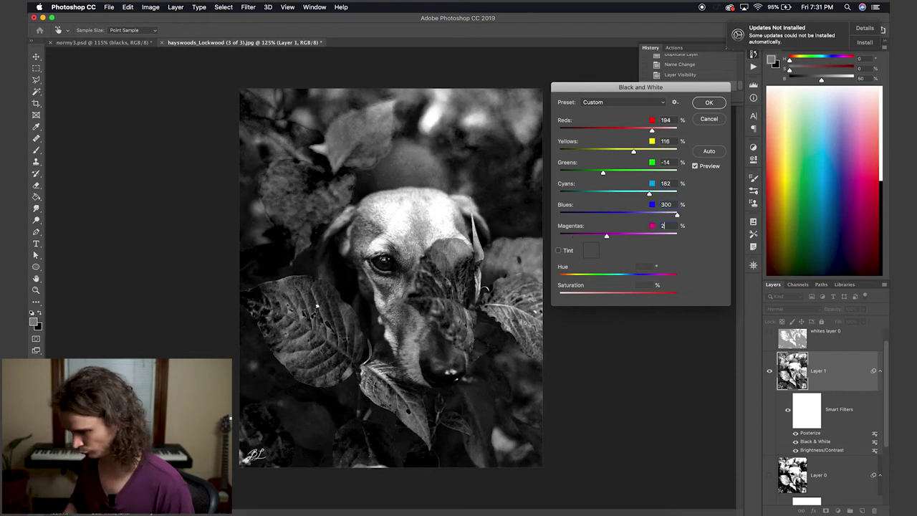
{"action": "left_click", "coordinate": [707, 102]}
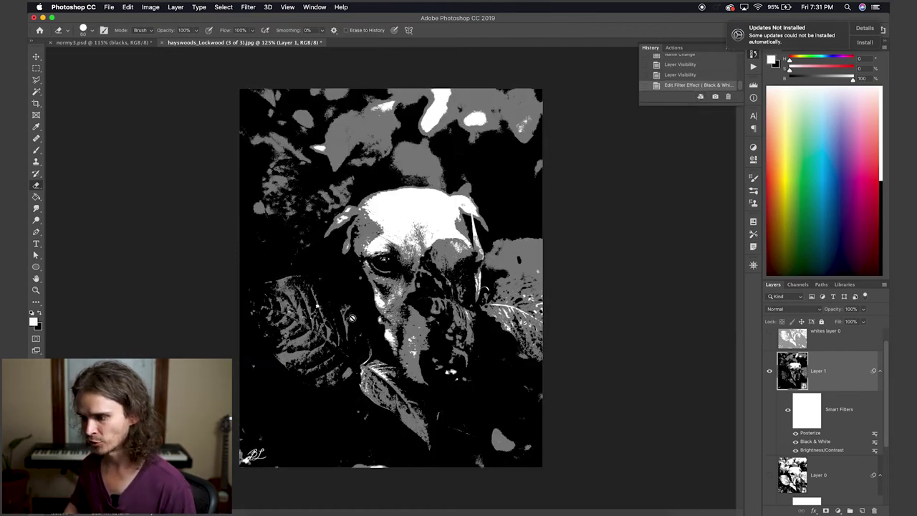
Select Layer 1's grey areas with Color Range and copy them to a new layer 'greys layer 1'
{"action": "left_click", "coordinate": [218, 7]}
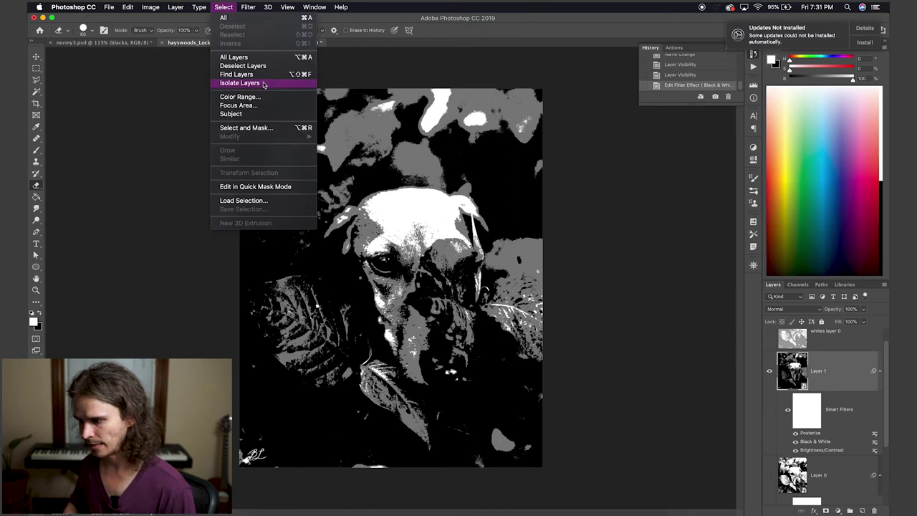
{"action": "left_click", "coordinate": [258, 98]}
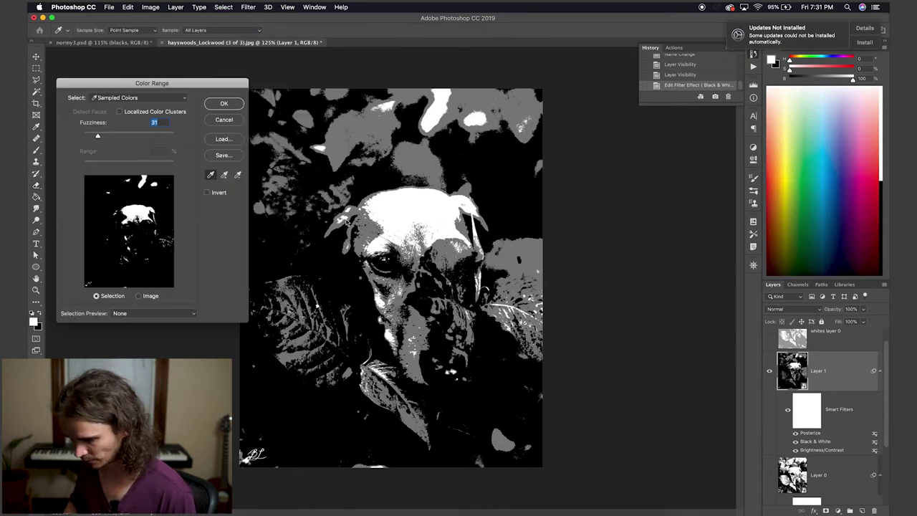
{"action": "left_click", "coordinate": [371, 230]}
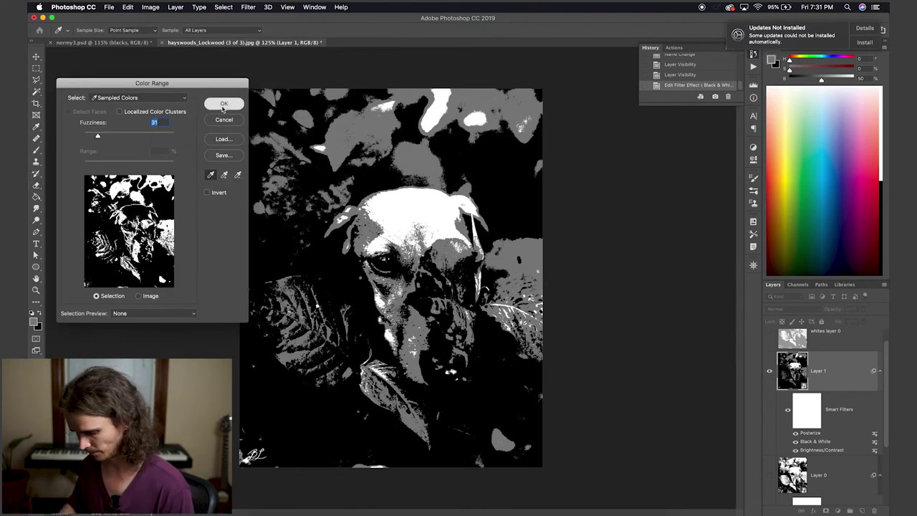
{"action": "left_click", "coordinate": [224, 103]}
{"action": "key", "text": "e"}
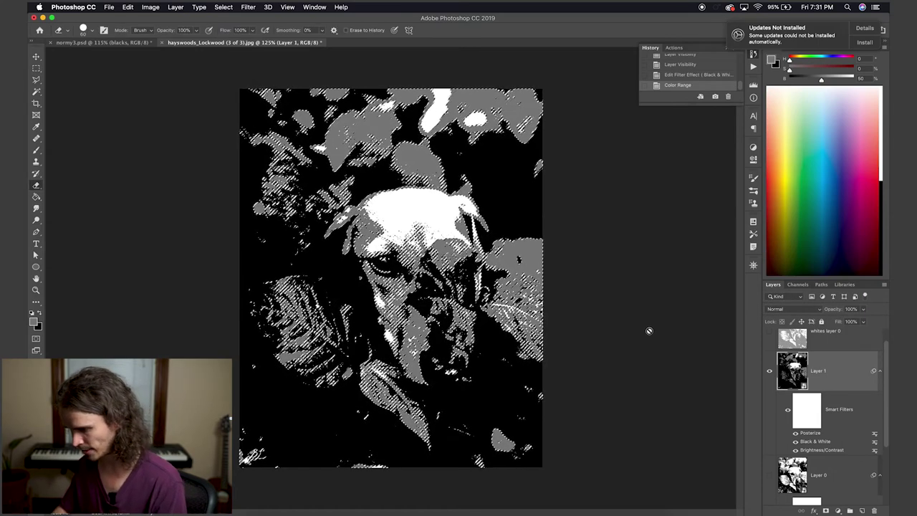
{"action": "key", "text": "super+shift+n"}
{"action": "type", "text": "greys layer 1"}
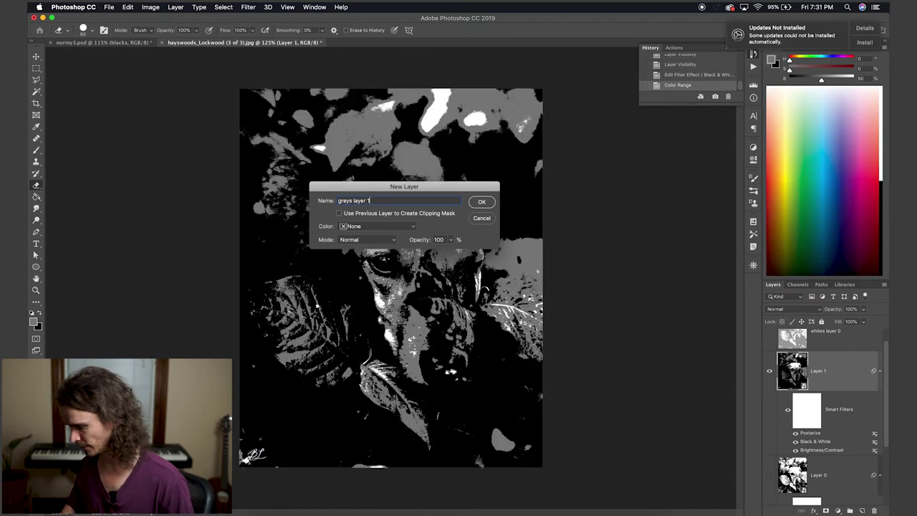
{"action": "key", "text": "Return"}
Hide Layer 1, show whites layer 0, and move greys layer 1 above it
{"action": "scroll", "coordinate": [802, 415], "scroll_direction": "up", "scroll_amount": 1}
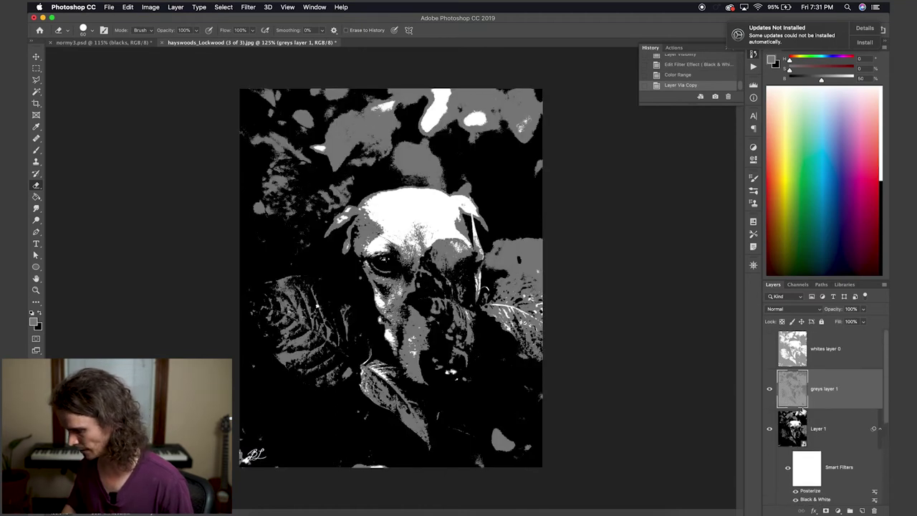
{"action": "left_click", "coordinate": [770, 428]}
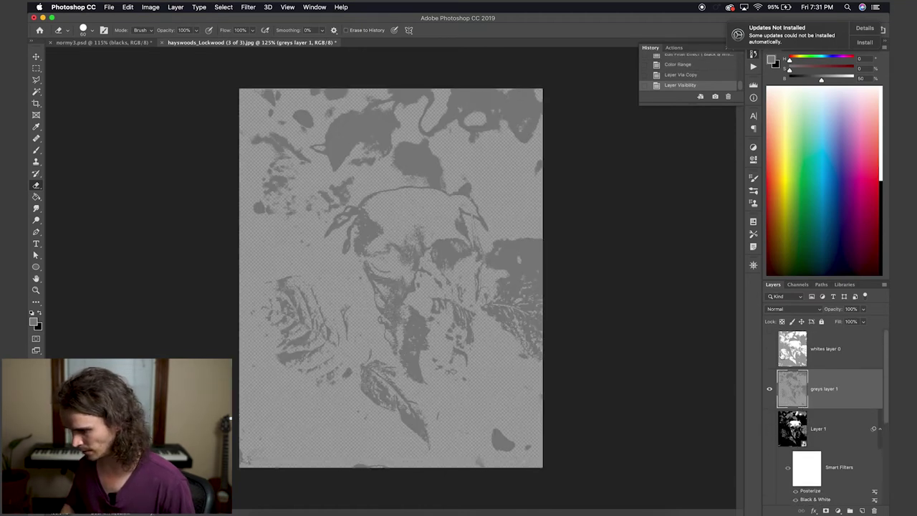
{"action": "left_click", "coordinate": [770, 349]}
{"action": "left_click_drag", "start_coordinate": [829, 375], "coordinate": [830, 336]}
{"action": "scroll", "coordinate": [834, 385], "scroll_direction": "down", "scroll_amount": 2}
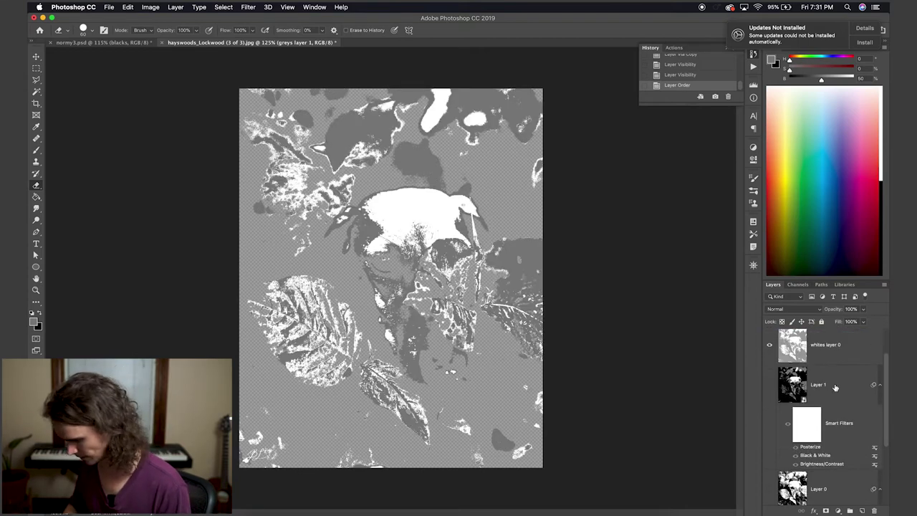
Add a new layer named background and move it below whites layer 0
{"action": "left_click", "coordinate": [863, 510], "text": "alt"}
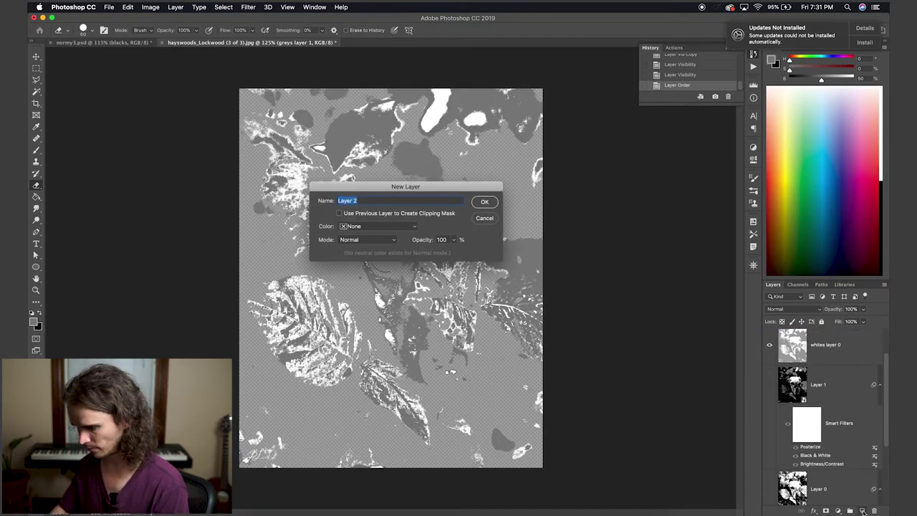
{"action": "type", "text": "bavk"}
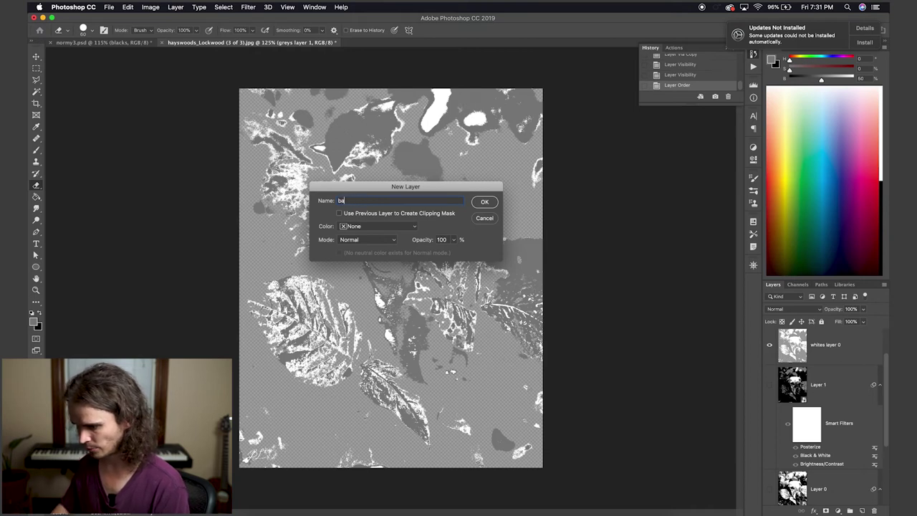
{"action": "key", "text": "Return"}
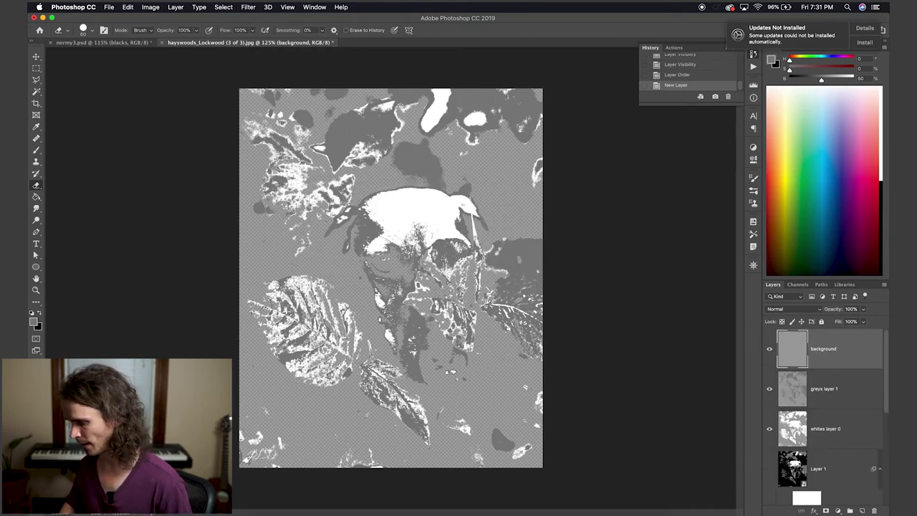
{"action": "left_click_drag", "start_coordinate": [830, 349], "coordinate": [817, 453]}
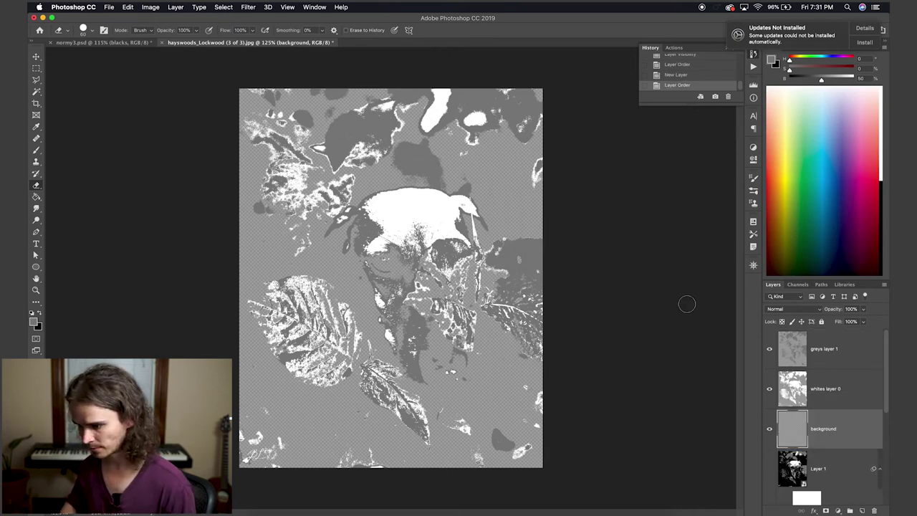
Fill the background layer with dark purple #28172b
{"action": "left_click", "coordinate": [127, 8]}
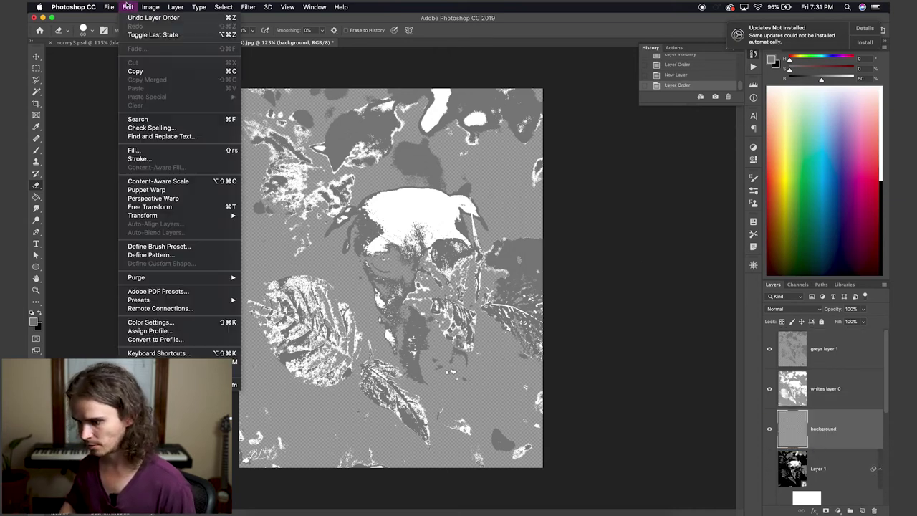
{"action": "left_click", "coordinate": [146, 156]}
{"action": "left_click", "coordinate": [518, 215]}
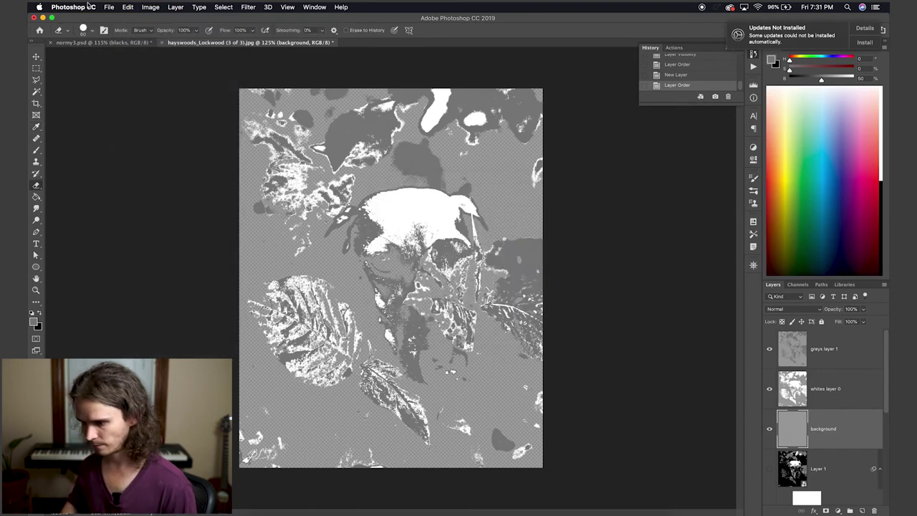
{"action": "left_click", "coordinate": [128, 8]}
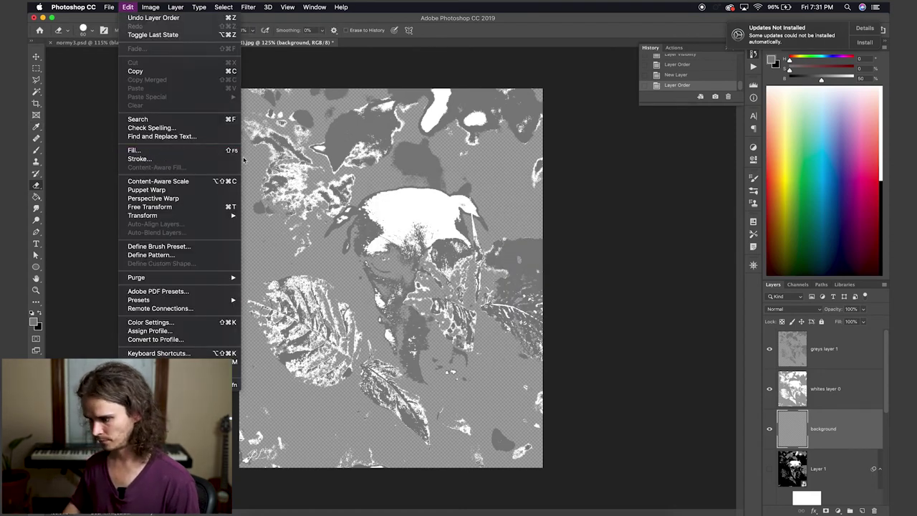
{"action": "left_click", "coordinate": [162, 152]}
{"action": "left_click", "coordinate": [433, 177]}
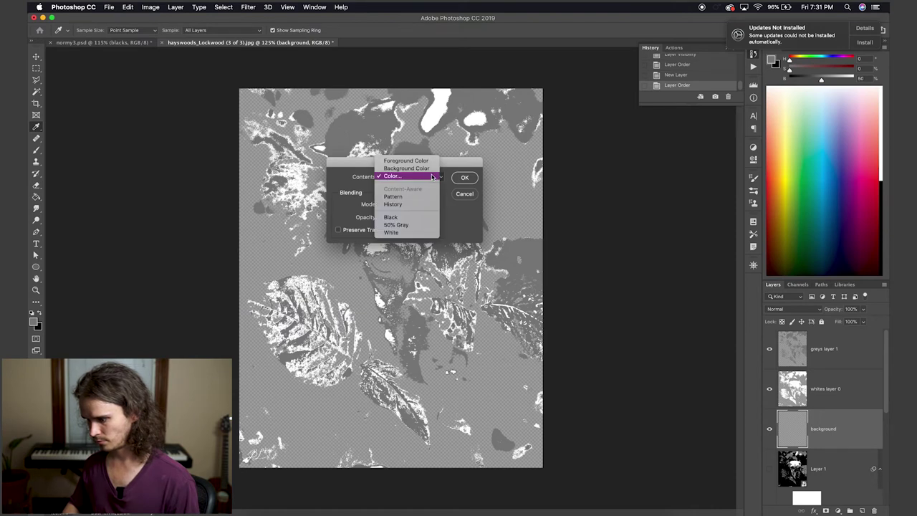
{"action": "left_click", "coordinate": [423, 177]}
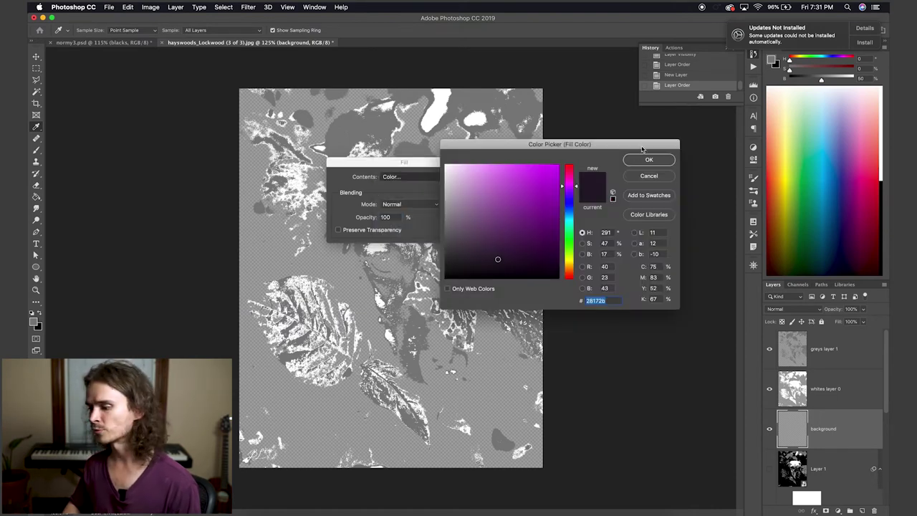
{"action": "left_click", "coordinate": [649, 159]}
{"action": "left_click", "coordinate": [463, 177]}
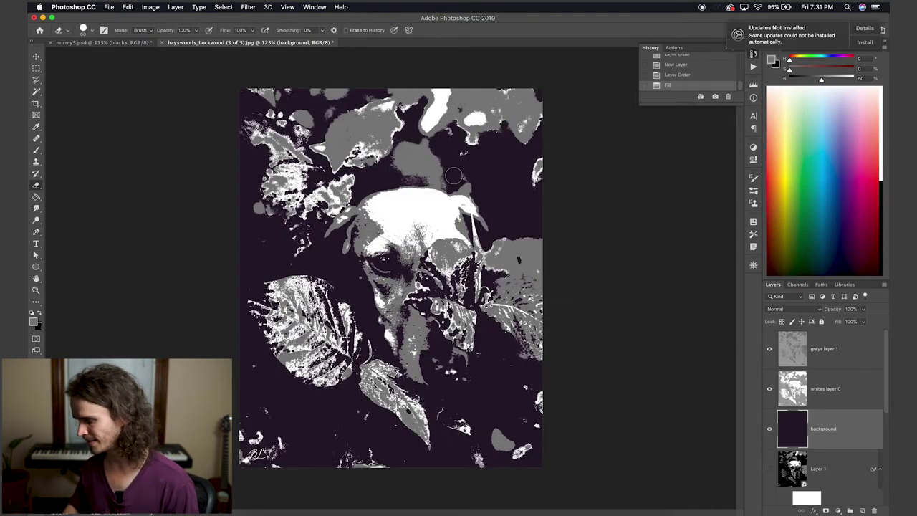
Try a teal colour overlay on greys layer 1, then discard the layer style
{"action": "left_click", "coordinate": [822, 357]}
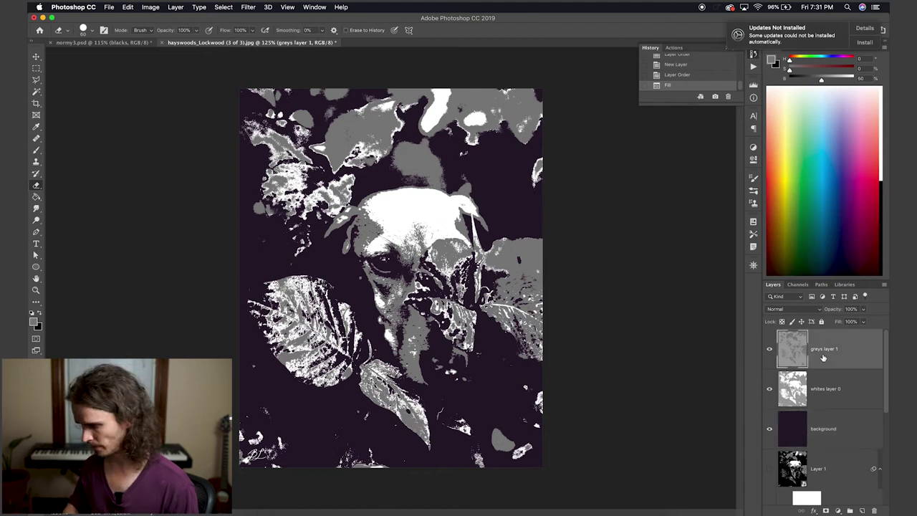
{"action": "double_click", "coordinate": [796, 351]}
{"action": "left_click", "coordinate": [453, 194]}
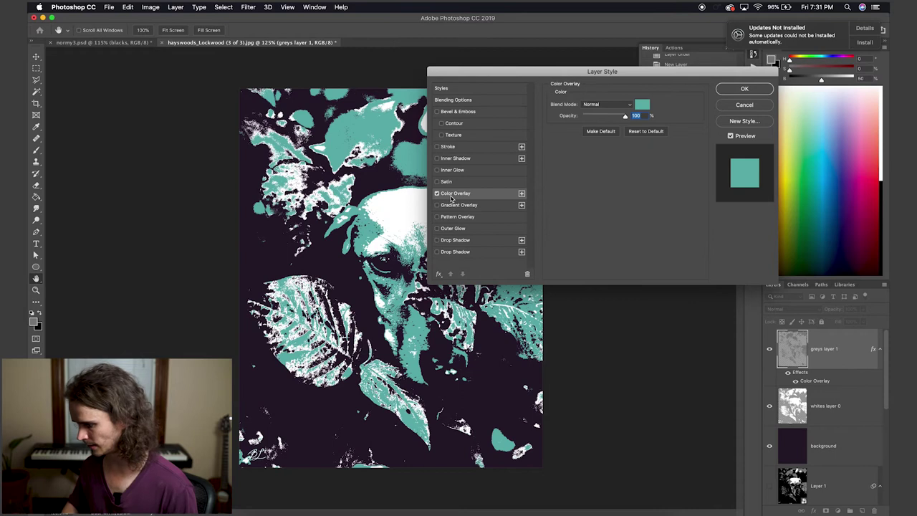
{"action": "left_click", "coordinate": [744, 106]}
{"action": "key", "text": "e"}
Add a teal Color Overlay to whites layer 0 through its Blending Options
{"action": "right_click", "coordinate": [827, 390]}
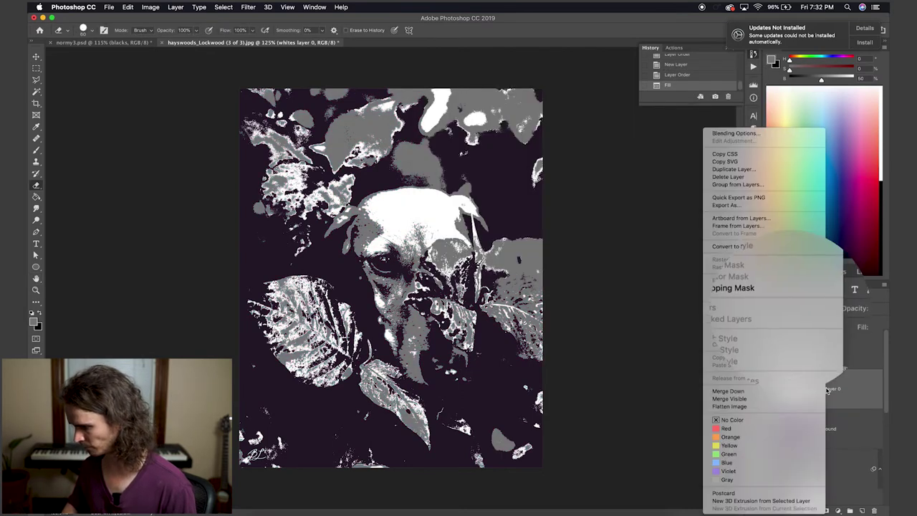
{"action": "left_click", "coordinate": [713, 131]}
{"action": "left_click", "coordinate": [479, 194]}
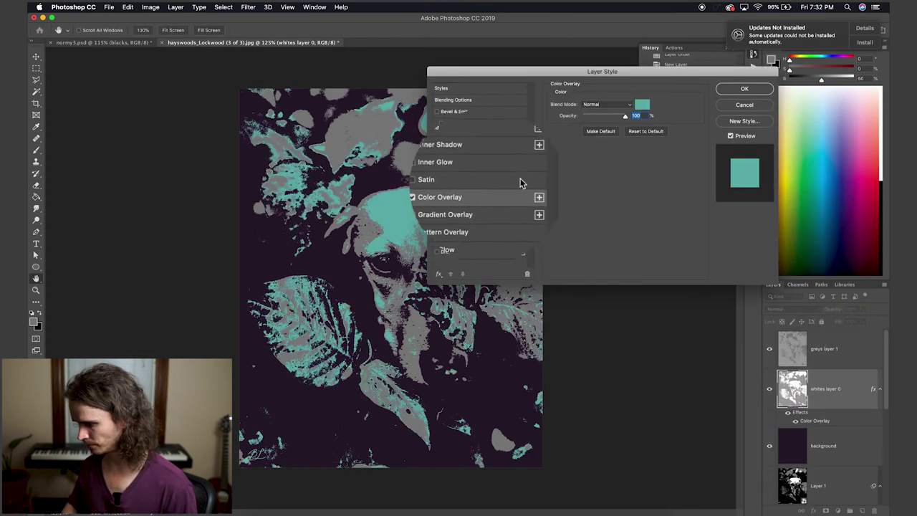
Confirm the teal overlay on whites layer 0 and give greys layer 1 a #375575 Color Overlay
{"action": "left_click", "coordinate": [744, 90]}
{"action": "key", "text": "e"}
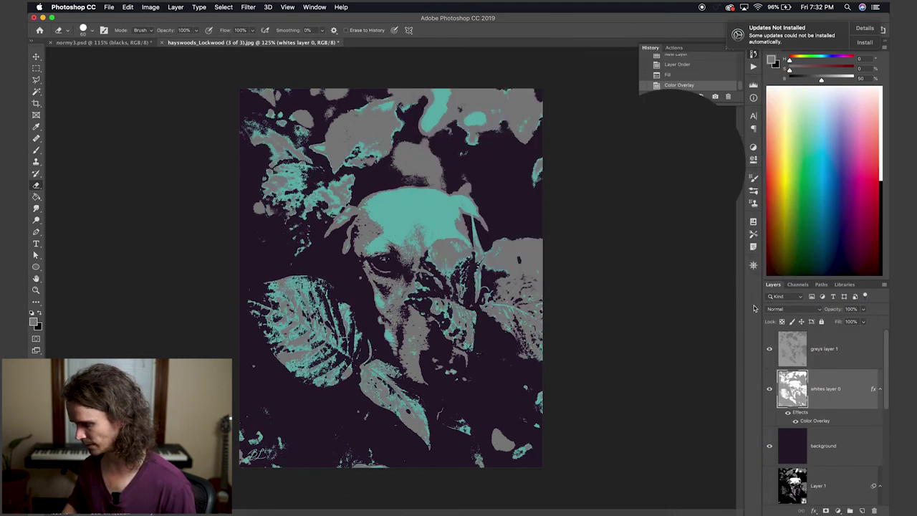
{"action": "right_click", "coordinate": [800, 356]}
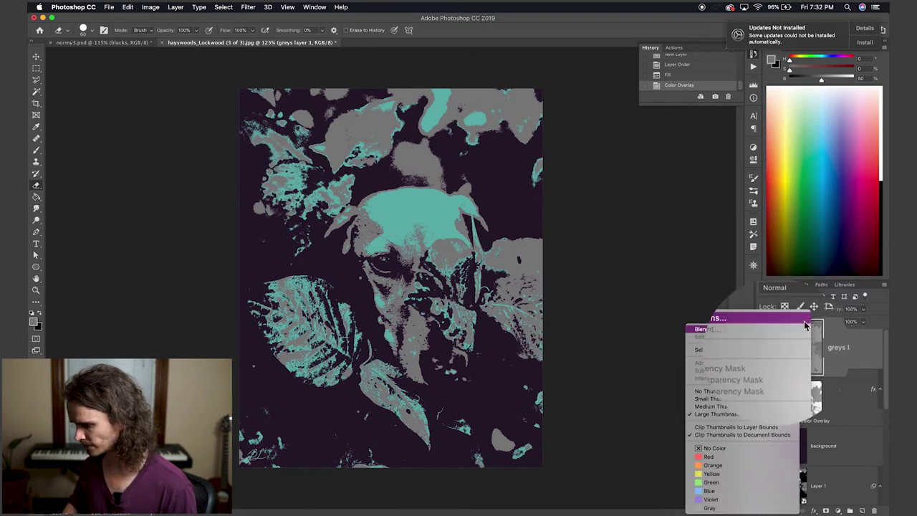
{"action": "left_click", "coordinate": [774, 322]}
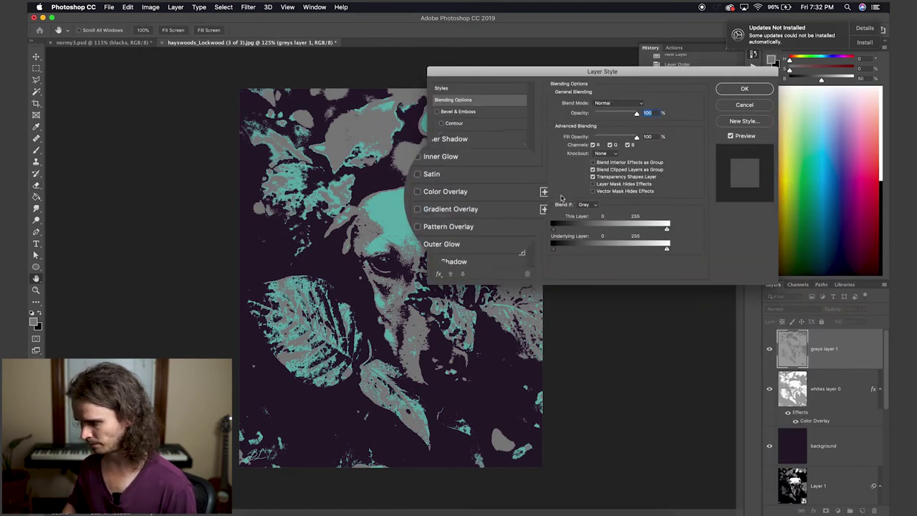
{"action": "left_click", "coordinate": [473, 194]}
{"action": "left_click", "coordinate": [642, 105]}
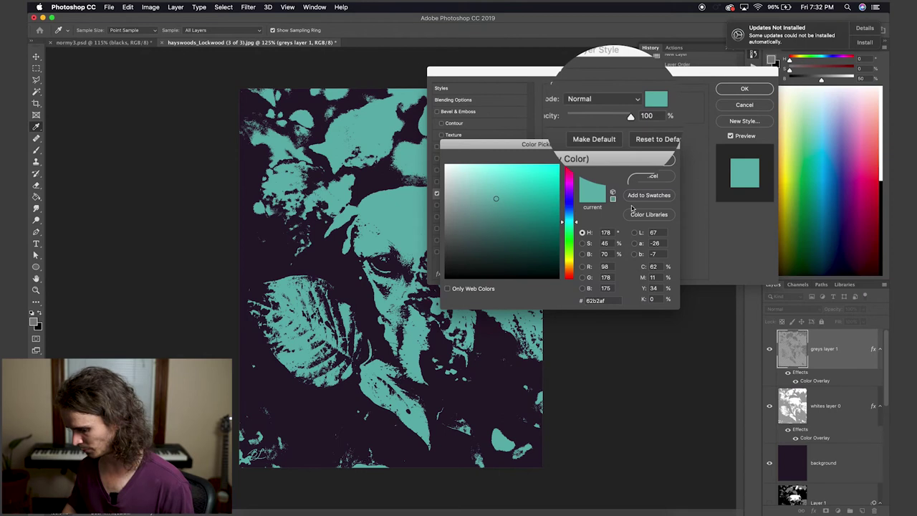
{"action": "left_click", "coordinate": [605, 300]}
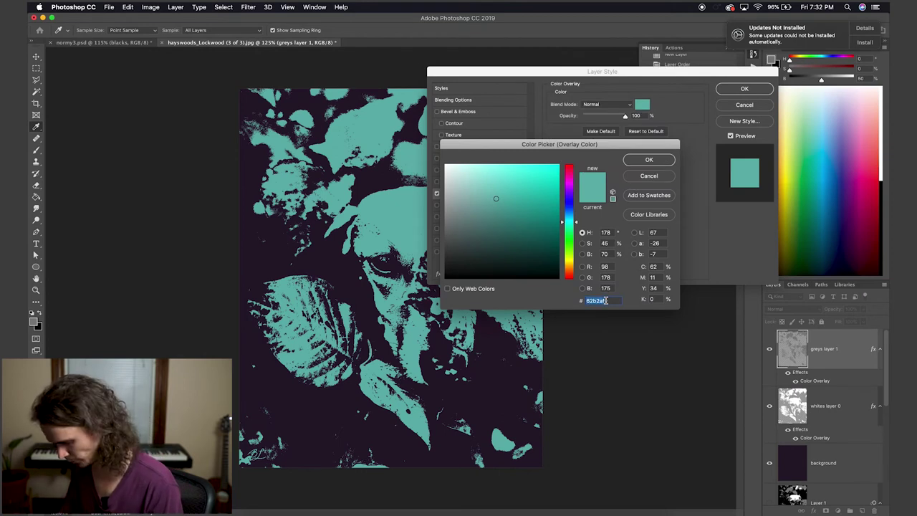
{"action": "type", "text": "37"}
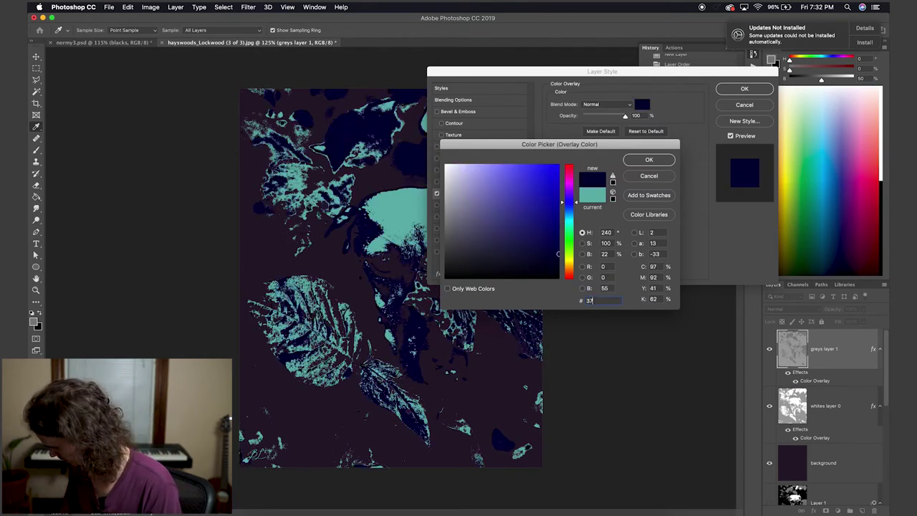
{"action": "type", "text": "55"}
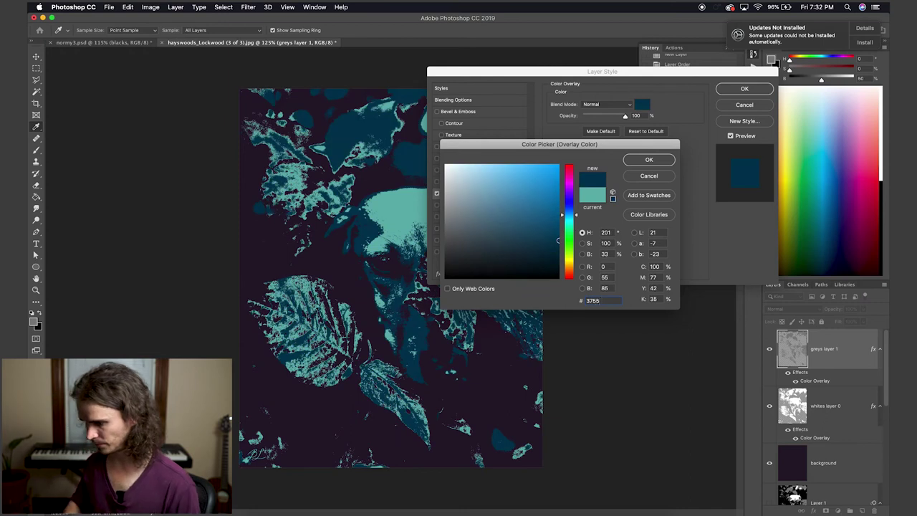
{"action": "type", "text": "75"}
{"action": "key", "text": "Return"}
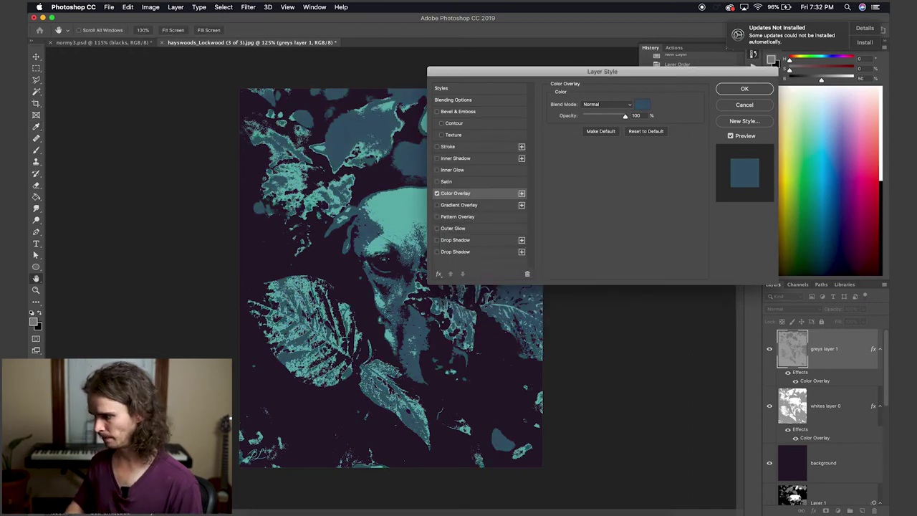
{"action": "left_click", "coordinate": [745, 90]}
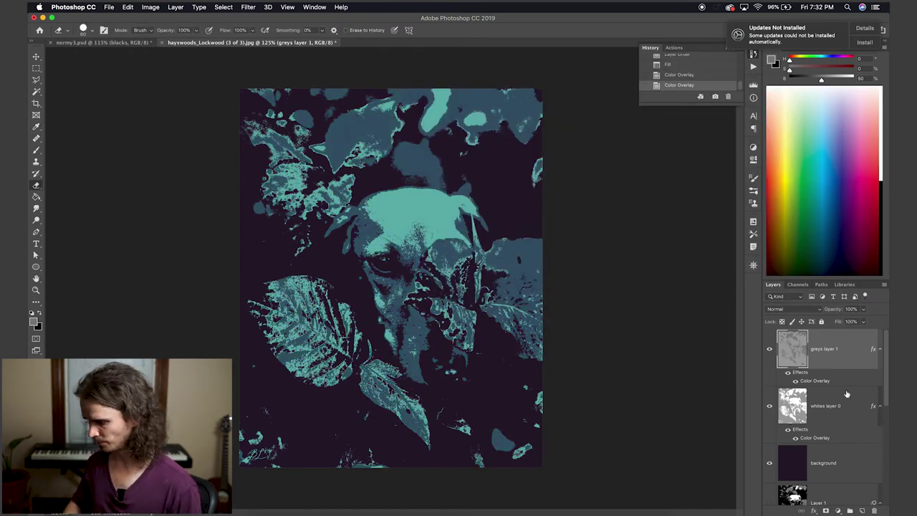
Raise the Eraser brush size to 150 pixels with the ] key
{"action": "scroll", "coordinate": [846, 401], "scroll_direction": "down", "scroll_amount": 3}
{"action": "scroll", "coordinate": [846, 412], "scroll_direction": "up", "scroll_amount": 3}
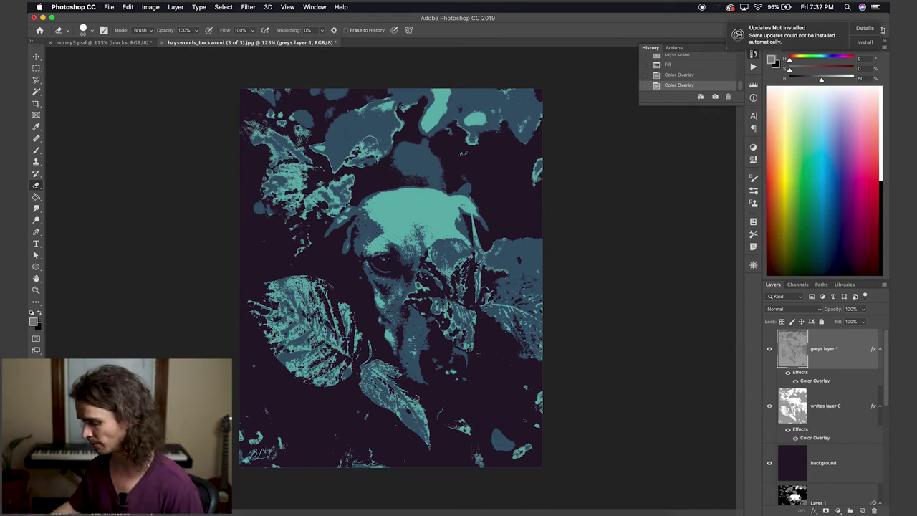
{"action": "key", "text": "bracketright"}
{"action": "key", "text": "bracketright"}
{"action": "key", "text": "bracketright"}
{"action": "key", "text": "bracketright"}
{"action": "key", "text": "bracketright"}
{"action": "key", "text": "bracketright"}
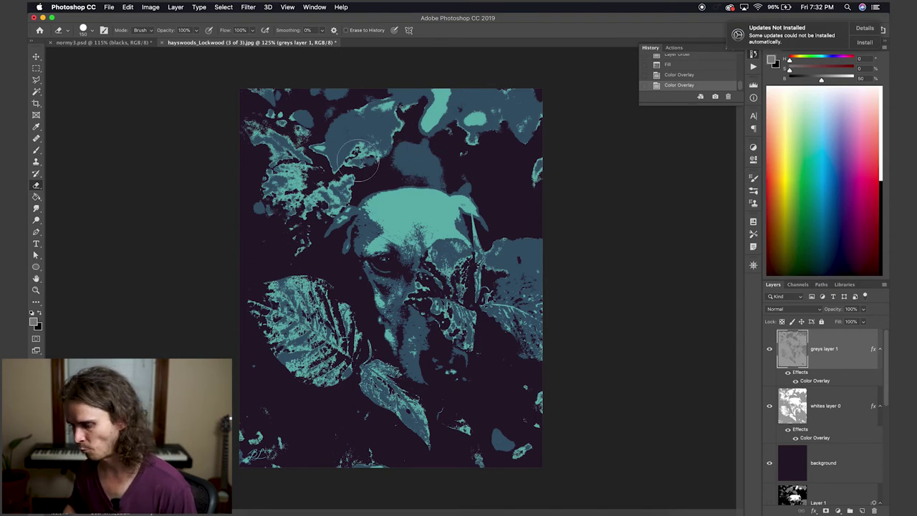
Erase the grey-layer leaves across the top, up the right edge and along the bottom
{"action": "mouse_move", "coordinate": [527, 102]}
{"action": "left_mouse_down"}
{"action": "mouse_move", "coordinate": [231, 101]}
{"action": "mouse_move", "coordinate": [247, 218]}
{"action": "mouse_move", "coordinate": [326, 212]}
{"action": "left_mouse_up"}
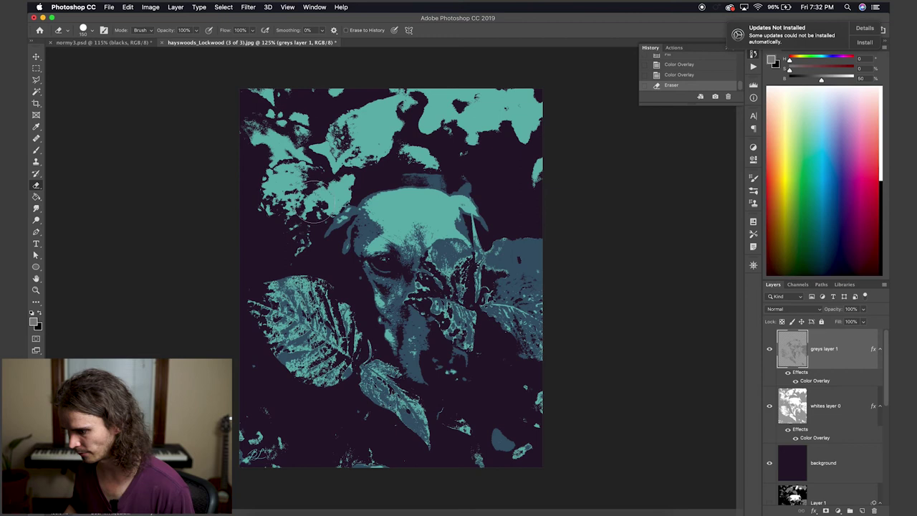
{"action": "mouse_move", "coordinate": [516, 466]}
{"action": "left_mouse_down"}
{"action": "mouse_move", "coordinate": [451, 426]}
{"action": "mouse_move", "coordinate": [512, 349]}
{"action": "mouse_move", "coordinate": [522, 234]}
{"action": "mouse_move", "coordinate": [493, 252]}
{"action": "left_mouse_up"}
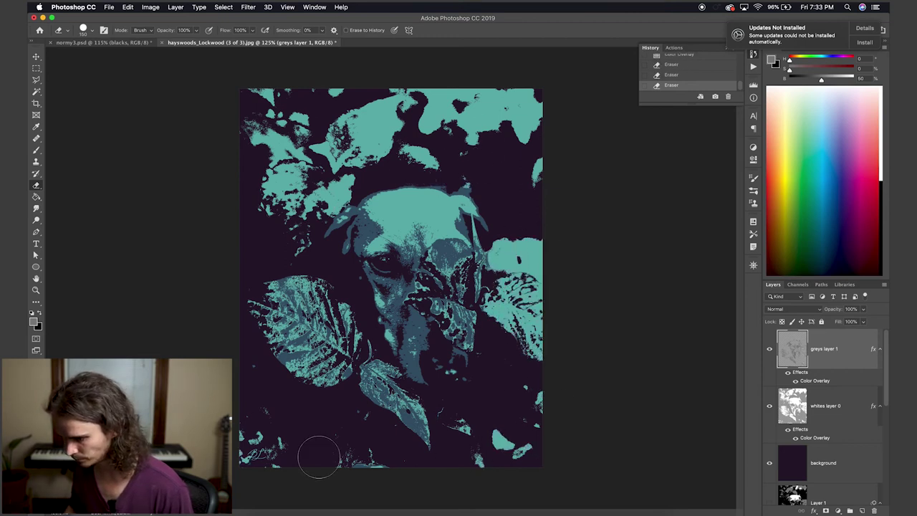
{"action": "left_click_drag", "start_coordinate": [368, 466], "coordinate": [394, 466]}
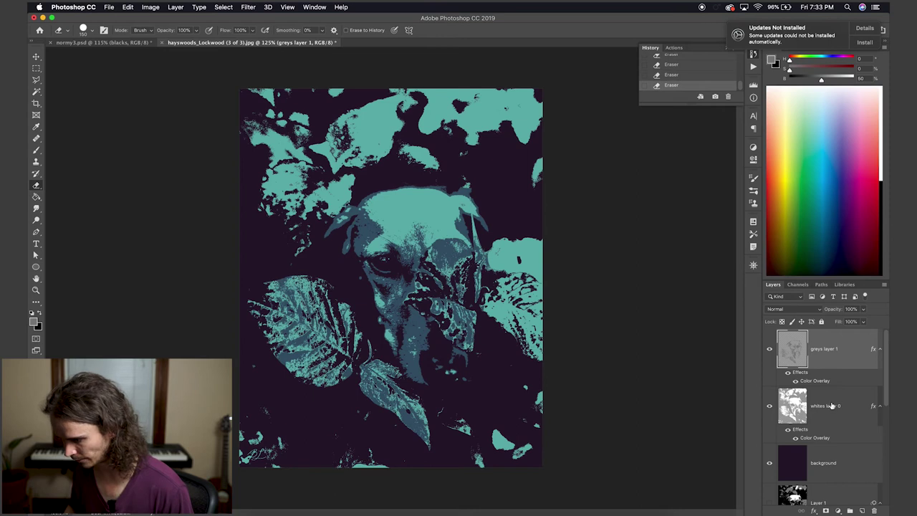
On whites layer 0, erase the teal leaves at the top and edges, then shrink the brush to 45
{"action": "key", "text": "alt+bracketleft"}
{"action": "mouse_move", "coordinate": [516, 108]}
{"action": "left_mouse_down"}
{"action": "mouse_move", "coordinate": [215, 114]}
{"action": "mouse_move", "coordinate": [393, 142]}
{"action": "mouse_move", "coordinate": [541, 146]}
{"action": "mouse_move", "coordinate": [564, 381]}
{"action": "mouse_move", "coordinate": [527, 448]}
{"action": "mouse_move", "coordinate": [541, 238]}
{"action": "mouse_move", "coordinate": [308, 171]}
{"action": "mouse_move", "coordinate": [273, 201]}
{"action": "mouse_move", "coordinate": [283, 226]}
{"action": "mouse_move", "coordinate": [522, 225]}
{"action": "mouse_move", "coordinate": [502, 268]}
{"action": "mouse_move", "coordinate": [502, 321]}
{"action": "mouse_move", "coordinate": [432, 475]}
{"action": "mouse_move", "coordinate": [271, 415]}
{"action": "mouse_move", "coordinate": [313, 422]}
{"action": "left_mouse_up"}
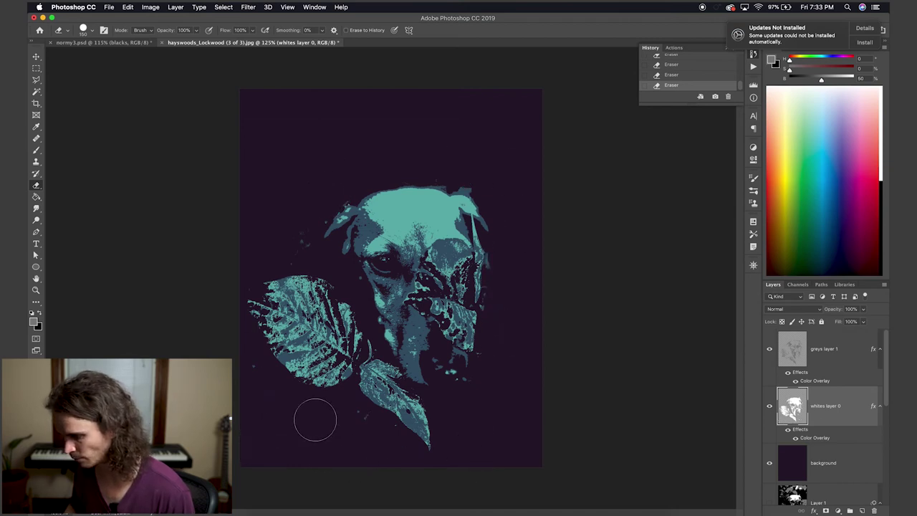
{"action": "key", "text": "bracketleft"}
{"action": "key", "text": "bracketleft"}
{"action": "key", "text": "bracketleft"}
{"action": "key", "text": "bracketleft"}
{"action": "key", "text": "bracketleft"}
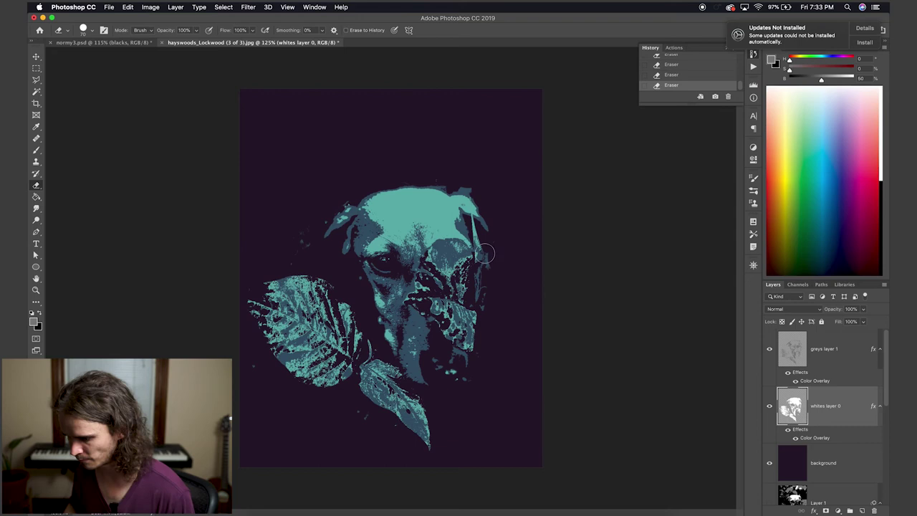
{"action": "key", "text": "bracketleft"}
{"action": "key", "text": "bracketleft"}
{"action": "key", "text": "bracketleft"}
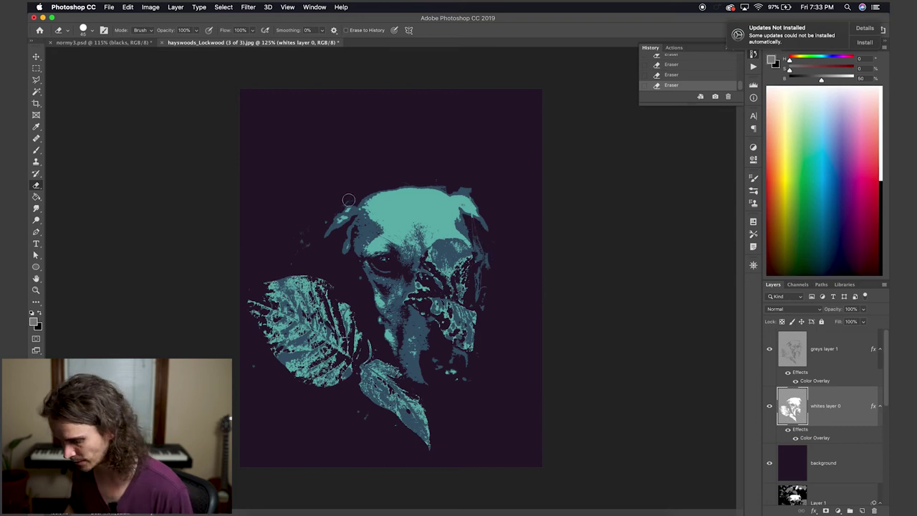
On greys layer 1, trim stray grey pixels along the dog's right cheek, ending on the whites layer
{"action": "key", "text": "alt+bracketright"}
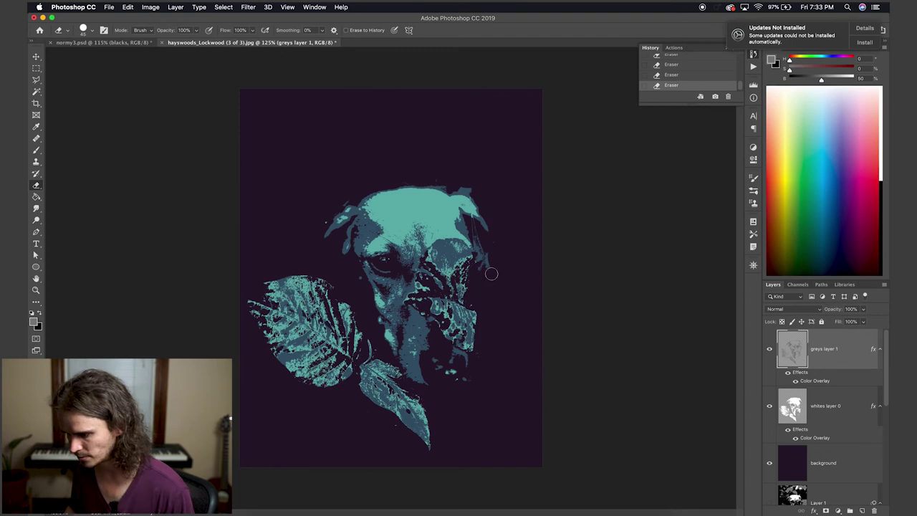
{"action": "mouse_move", "coordinate": [492, 273]}
{"action": "left_mouse_down"}
{"action": "mouse_move", "coordinate": [472, 223]}
{"action": "mouse_move", "coordinate": [500, 250]}
{"action": "mouse_move", "coordinate": [480, 243]}
{"action": "left_mouse_up"}
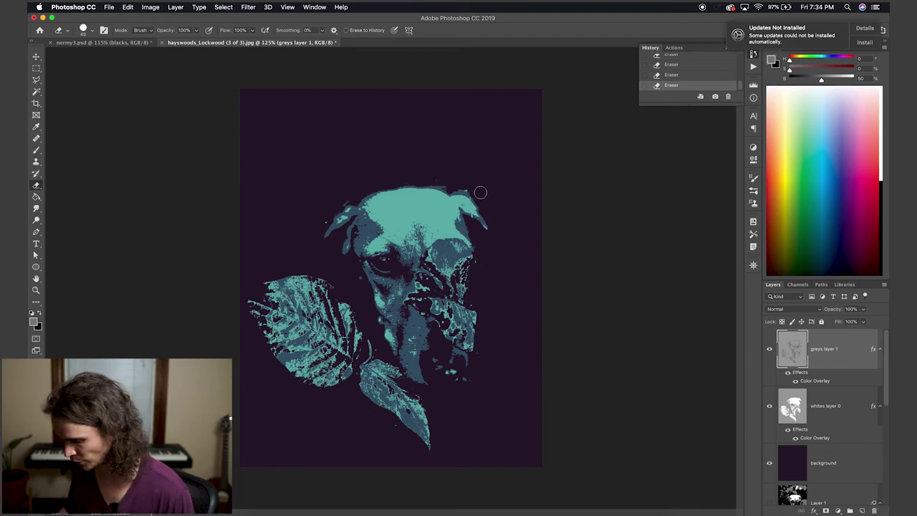
{"action": "key", "text": "alt+bracketleft"}
{"action": "key", "text": "alt+bracketright"}
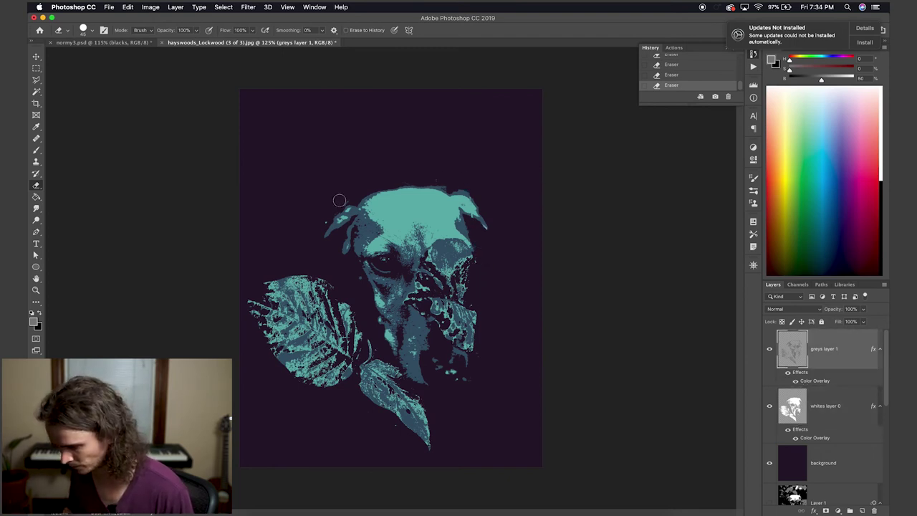
{"action": "key", "text": "alt+bracketleft"}
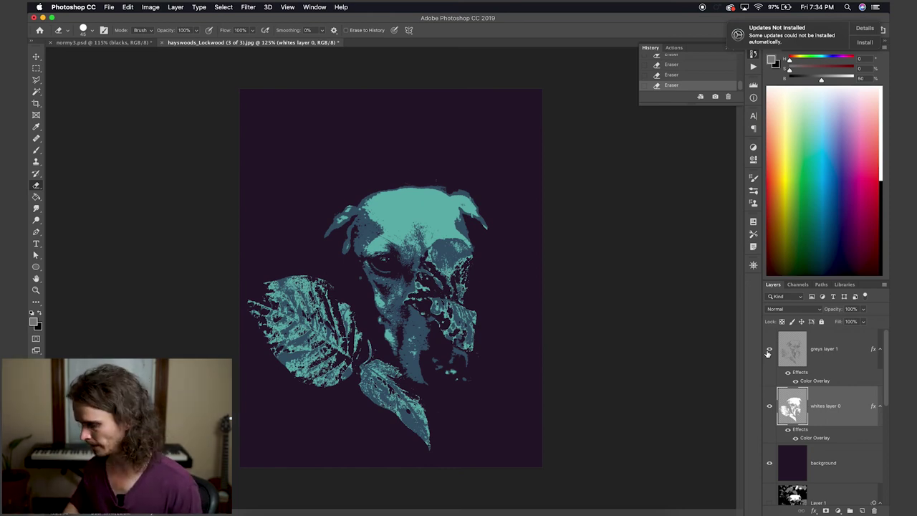
Toggle greys layer 1's visibility to compare, make it active, and zoom in on the dog's eye
{"action": "double_click", "coordinate": [769, 350]}
{"action": "double_click", "coordinate": [769, 349]}
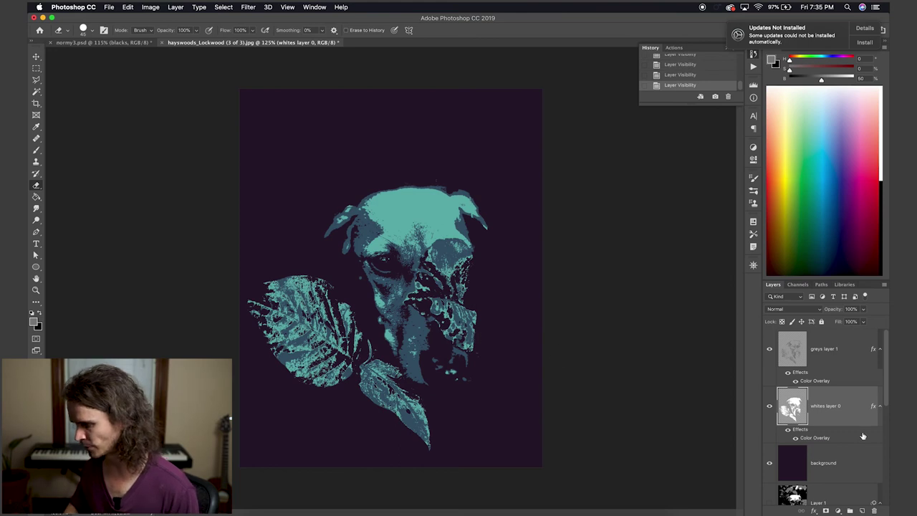
{"action": "scroll", "coordinate": [862, 435], "scroll_direction": "down", "scroll_amount": 5}
{"action": "scroll", "coordinate": [862, 436], "scroll_direction": "up", "scroll_amount": 5}
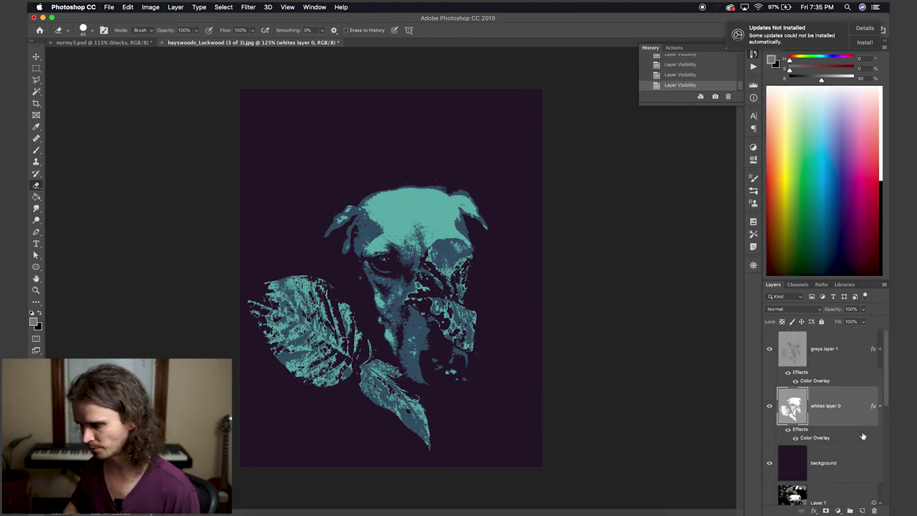
{"action": "left_click", "coordinate": [823, 348]}
{"action": "scroll", "coordinate": [390, 272], "scroll_direction": "up", "scroll_amount": 8}
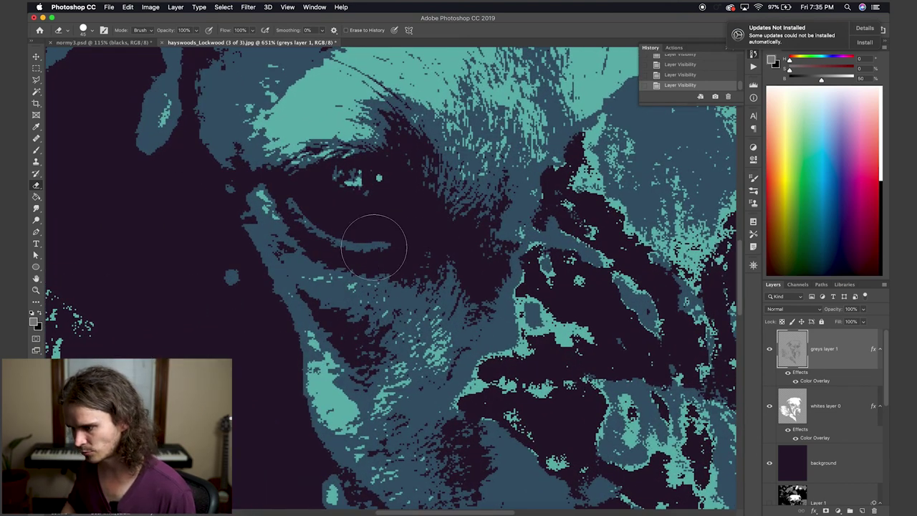
Apply a Gaussian Blur with Radius 1.0 to greys layer 1
{"action": "left_click", "coordinate": [245, 8]}
{"action": "mouse_move", "coordinate": [279, 128]}
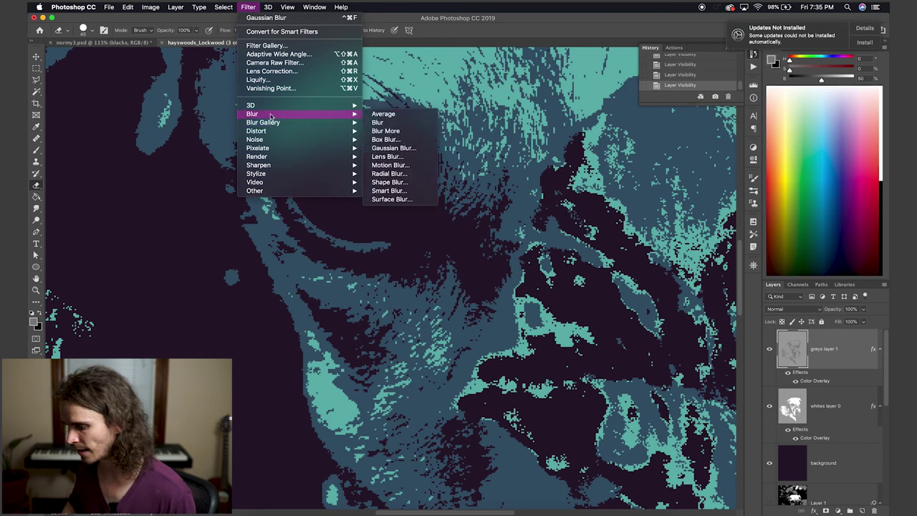
{"action": "left_click", "coordinate": [392, 148]}
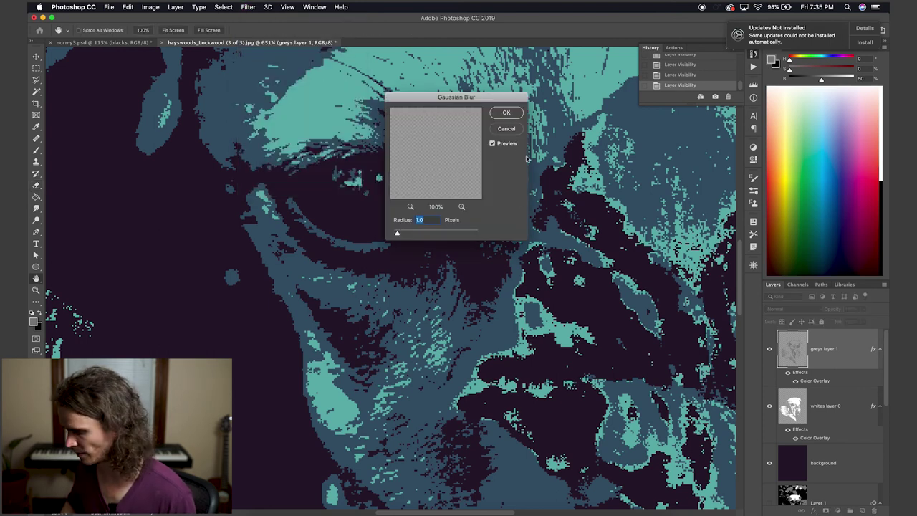
{"action": "left_click", "coordinate": [506, 115]}
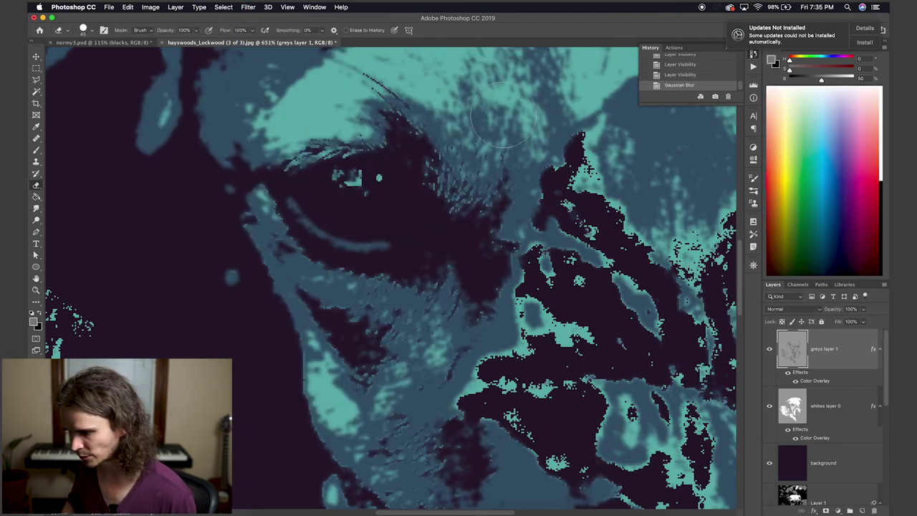
Apply the same 1-pixel Gaussian Blur to whites layer 0
{"action": "left_click", "coordinate": [838, 406]}
{"action": "left_click", "coordinate": [217, 8]}
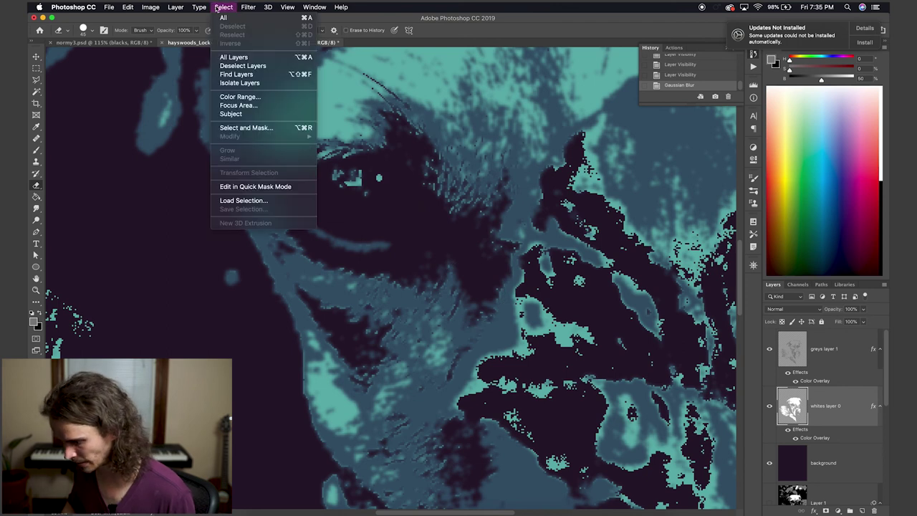
{"action": "left_click", "coordinate": [266, 17]}
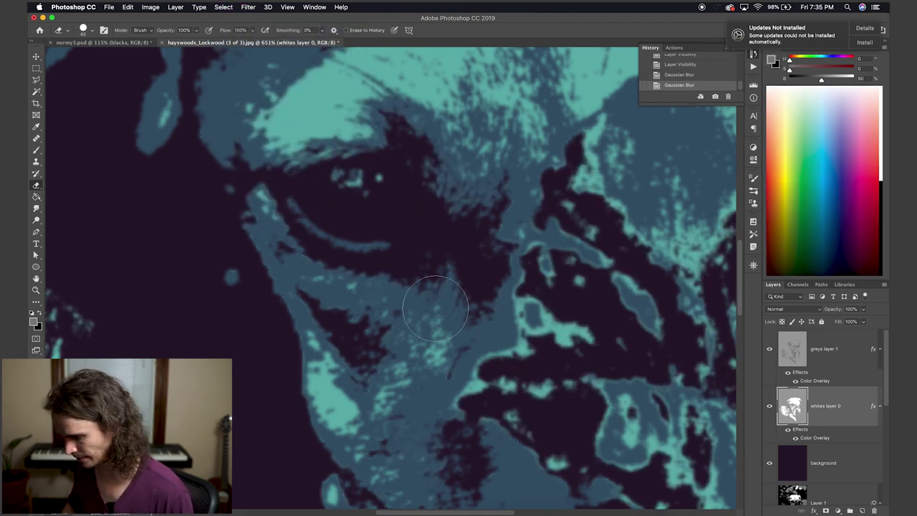
{"action": "scroll", "coordinate": [437, 308], "scroll_direction": "down", "scroll_amount": 10}
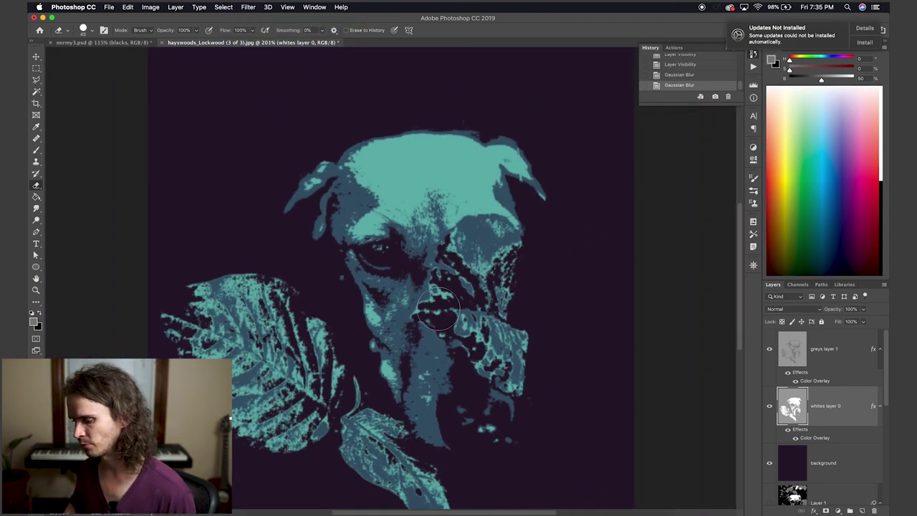
{"action": "scroll", "coordinate": [438, 309], "scroll_direction": "down", "scroll_amount": 1}
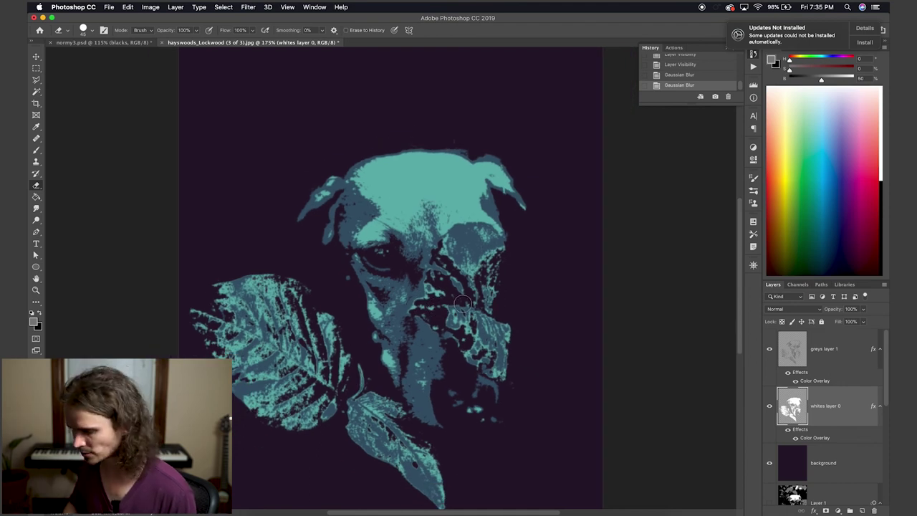
{"action": "scroll", "coordinate": [398, 329], "scroll_direction": "down", "scroll_amount": 2}
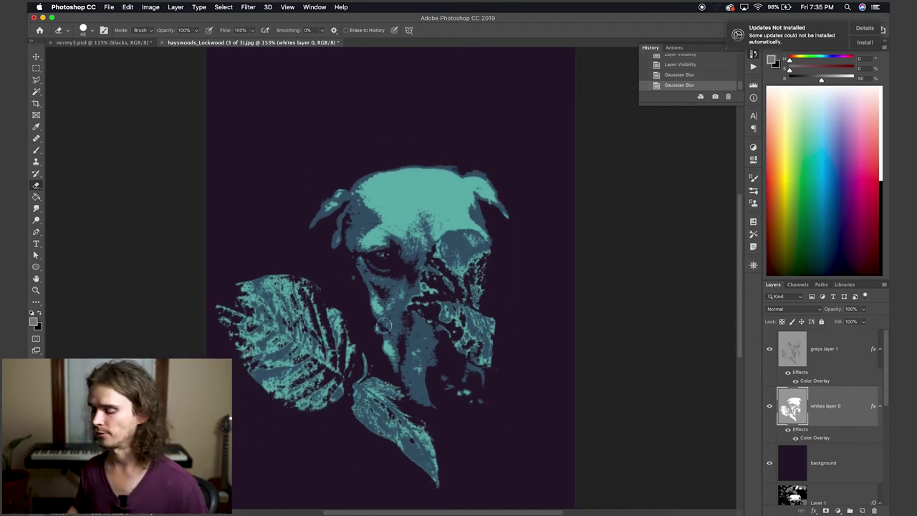